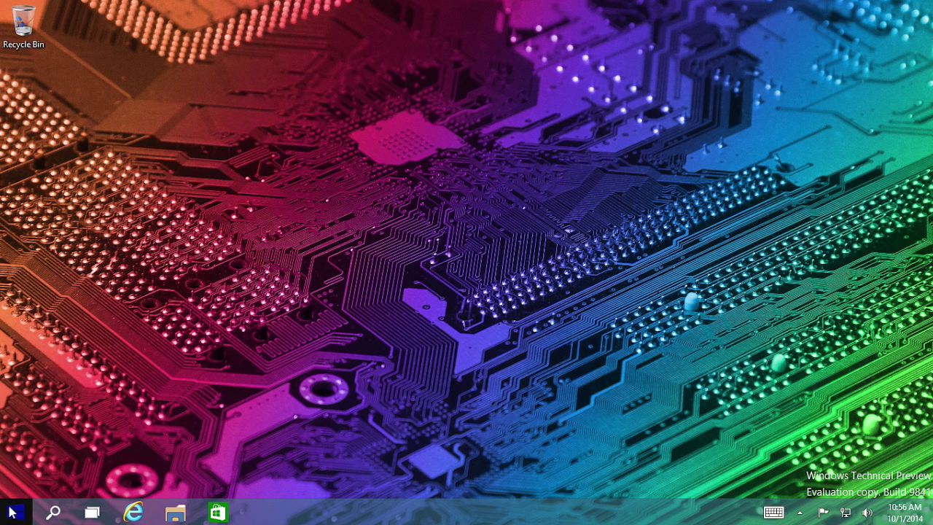
# Step: Examine the Start menu, including File Explorer's frequent locations and the full app list with the Windows Accessories folder expanded
pyautogui.click(13, 512)
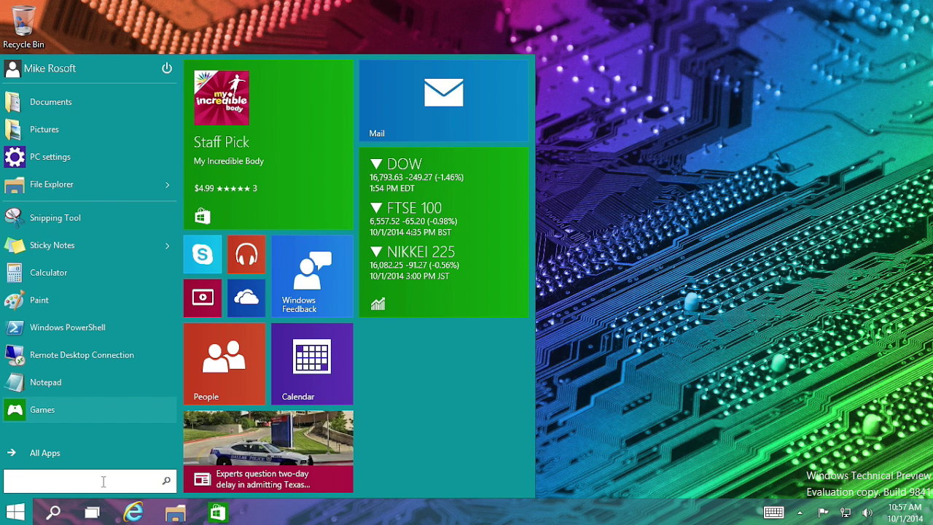
pyautogui.moveTo(102, 192)
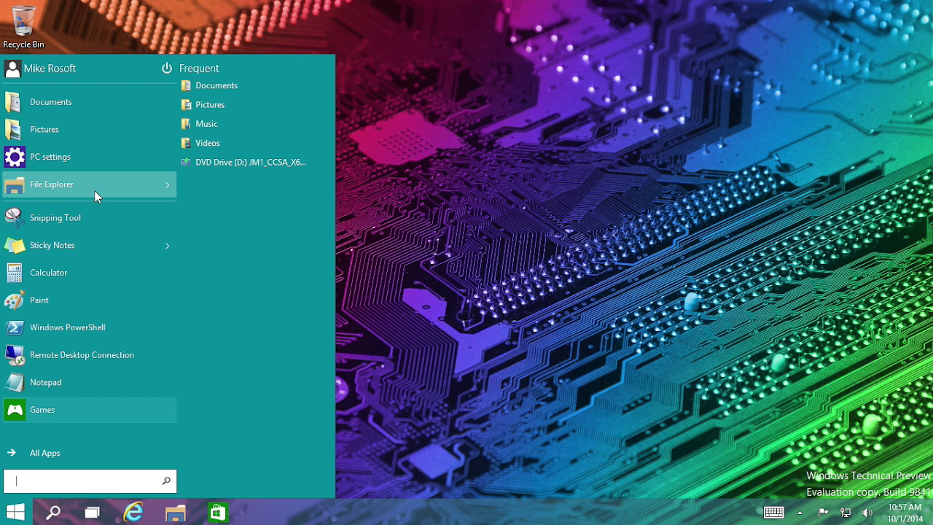
pyautogui.click(45, 453)
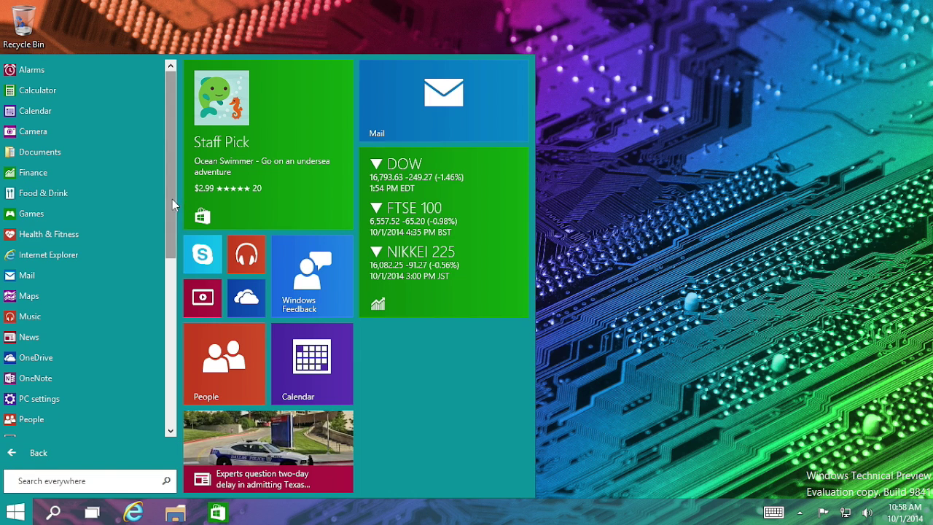
pyautogui.moveTo(172, 199); pyautogui.dragTo(169, 370)
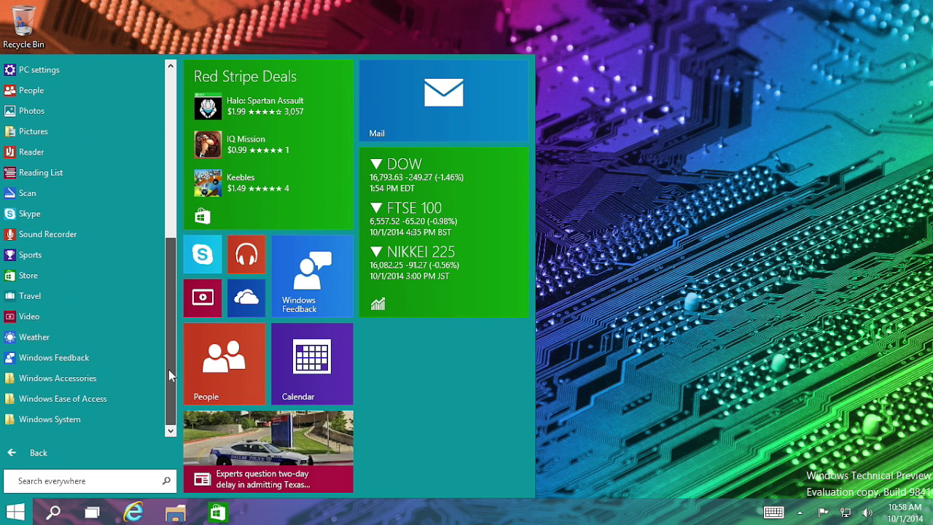
pyautogui.click(73, 377)
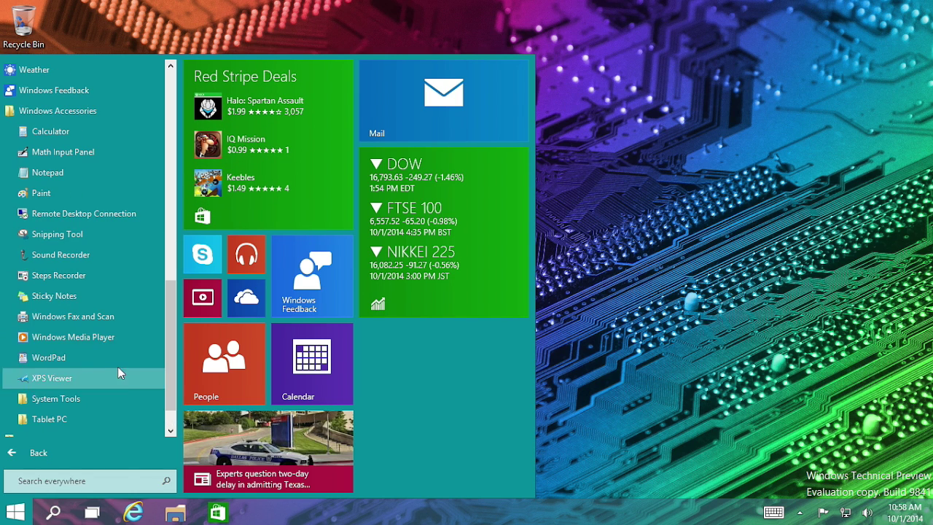
pyautogui.click(35, 455)
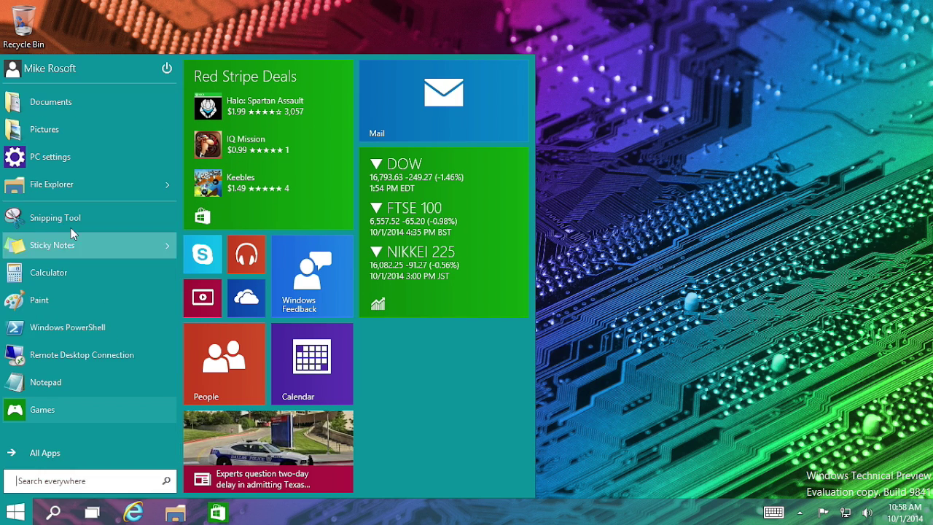
# Step: Look at the account options and the power options offered in the Start menu
pyautogui.click(58, 73)
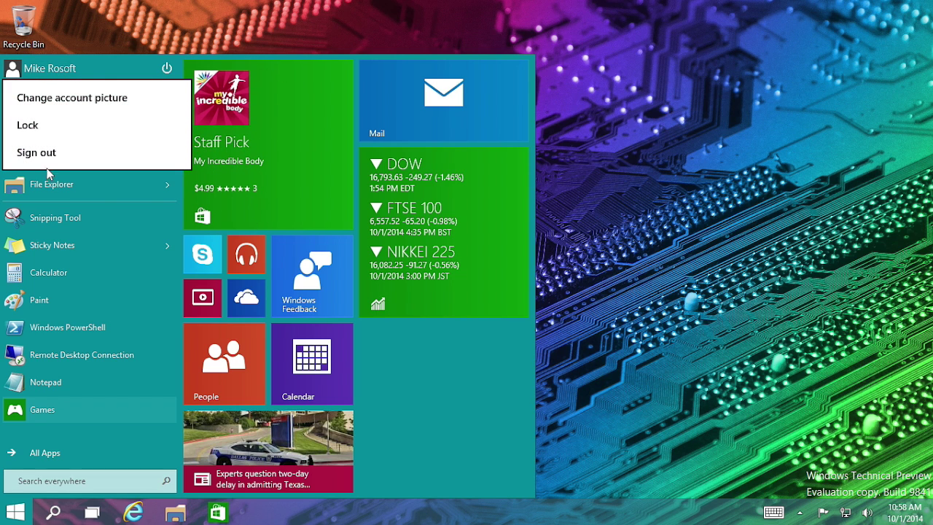
pyautogui.click(167, 71)
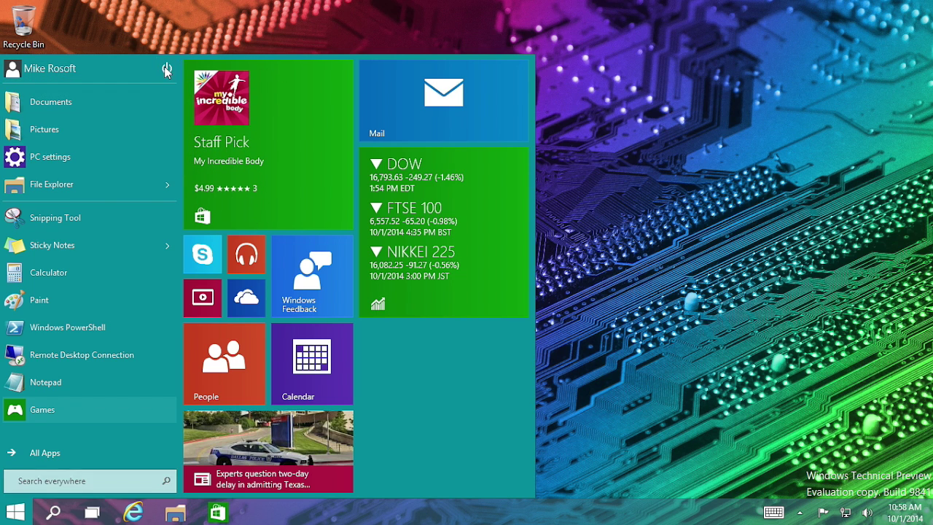
pyautogui.click(167, 71)
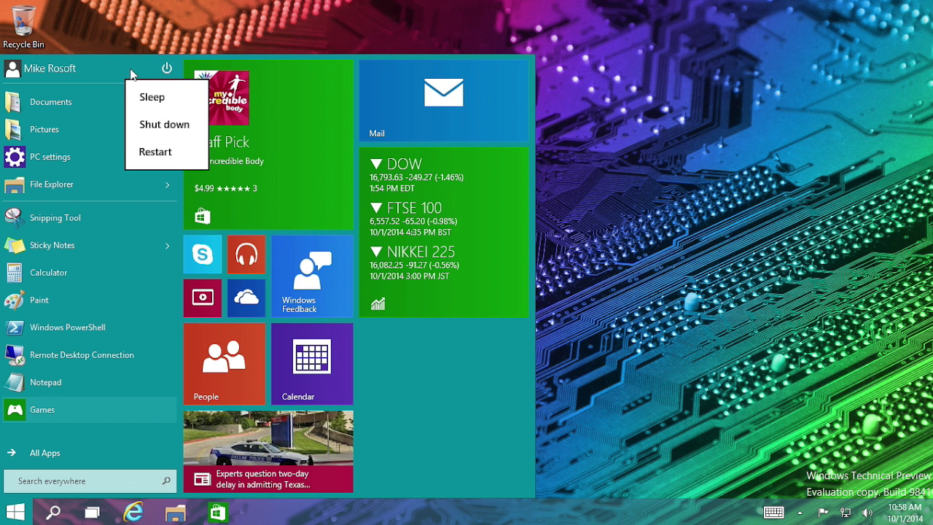
# Step: Search everywhere for "account" from the Start menu
pyautogui.click(113, 481)
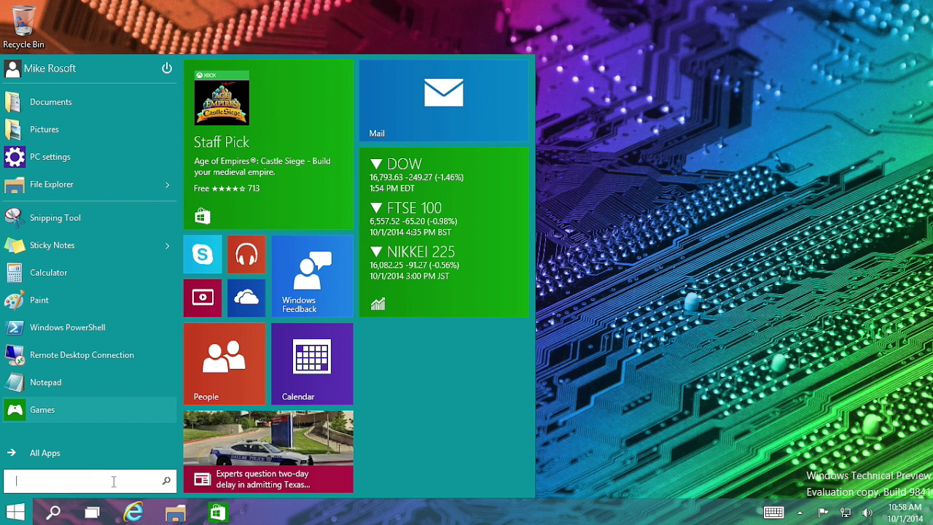
pyautogui.write('account')
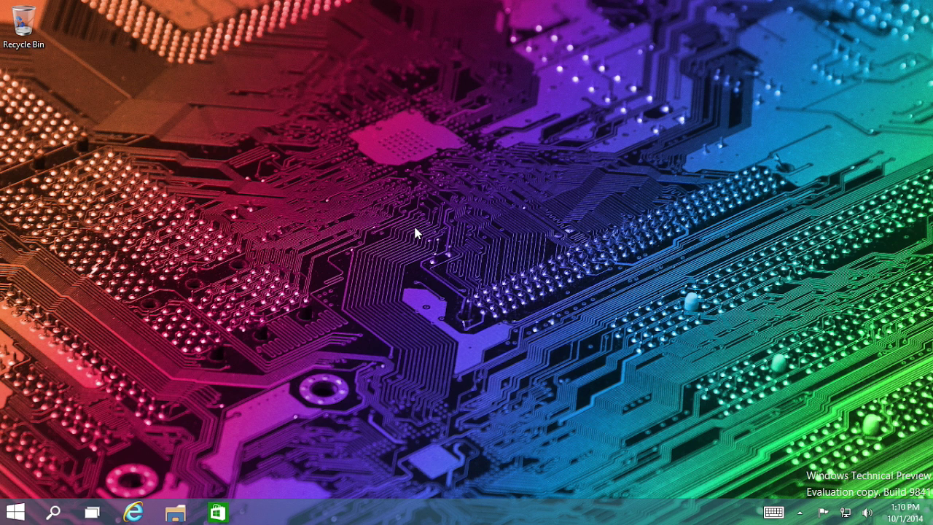
# Step: Shrink the Start menu to a short, wide layout, reopen it to check the size, and stretch it back to full height
pyautogui.press('super')
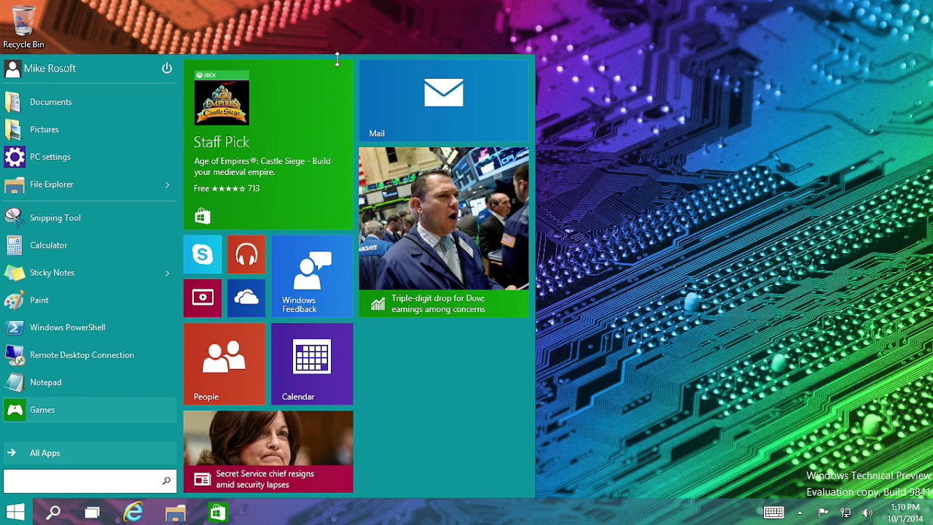
pyautogui.moveTo(336, 56); pyautogui.dragTo(333, 319)
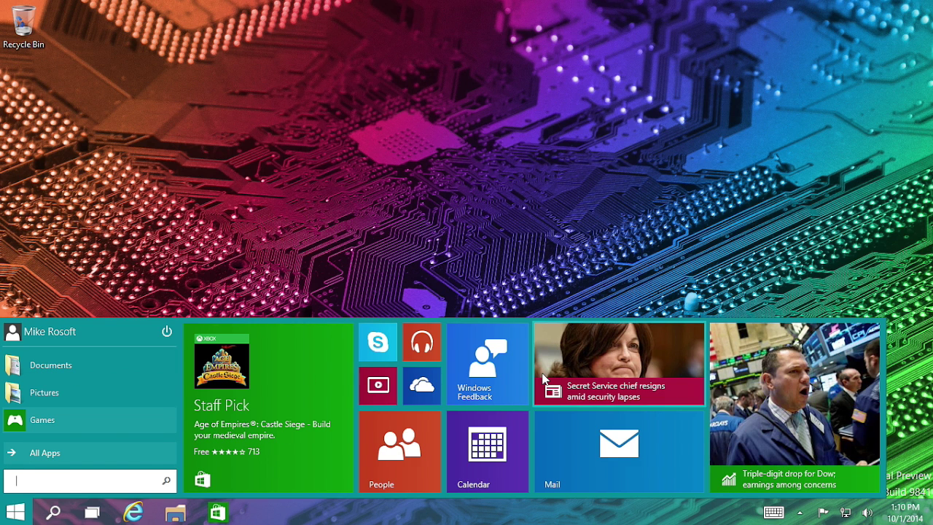
pyautogui.click(484, 161)
pyautogui.press('super')
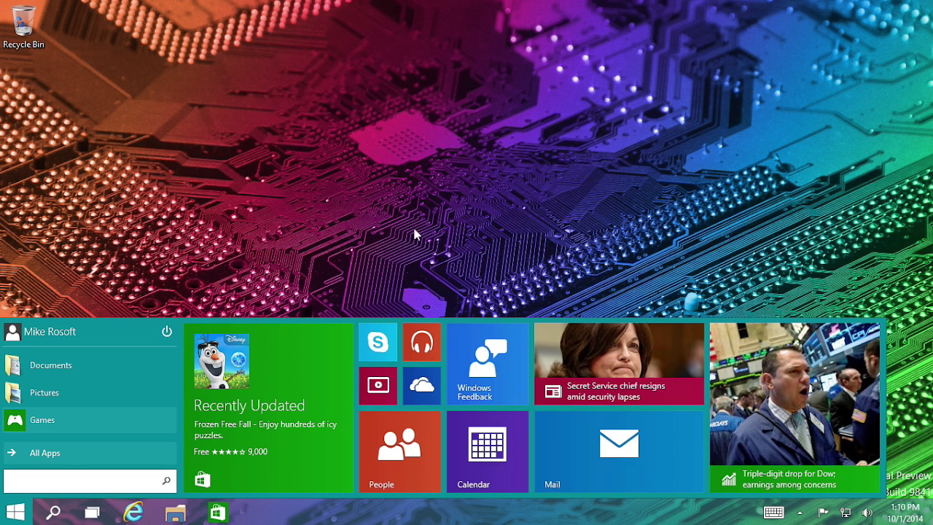
pyautogui.moveTo(373, 319); pyautogui.dragTo(364, 58)
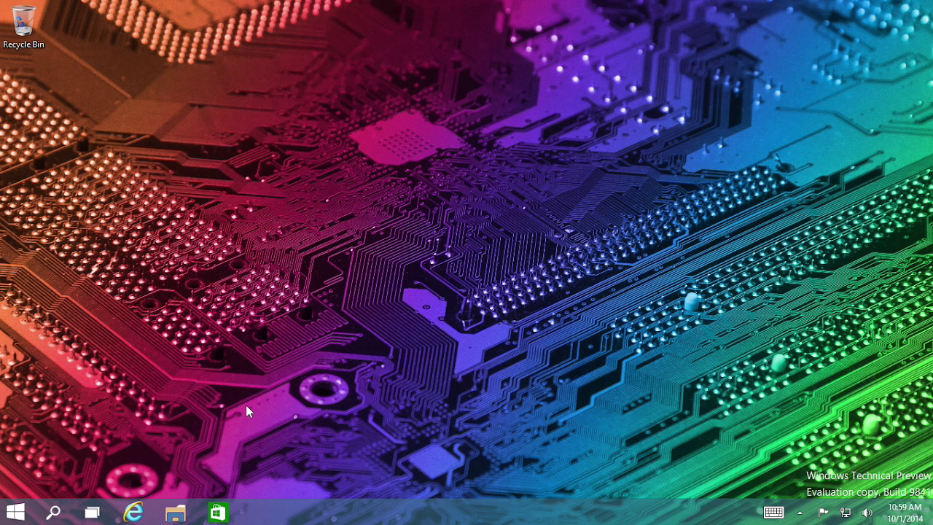
# Step: Open a File Explorer window, move it around the desktop, and close it
pyautogui.click(175, 512)
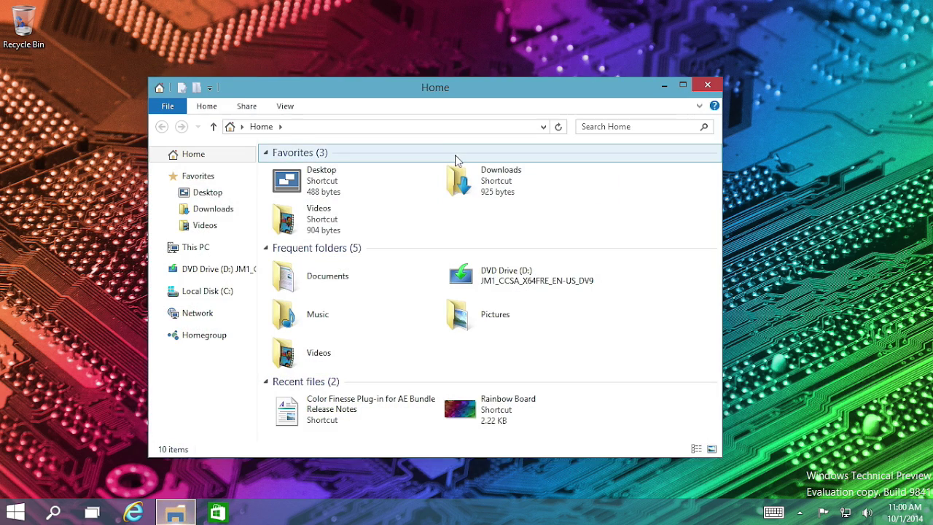
pyautogui.moveTo(430, 86); pyautogui.dragTo(618, 62)
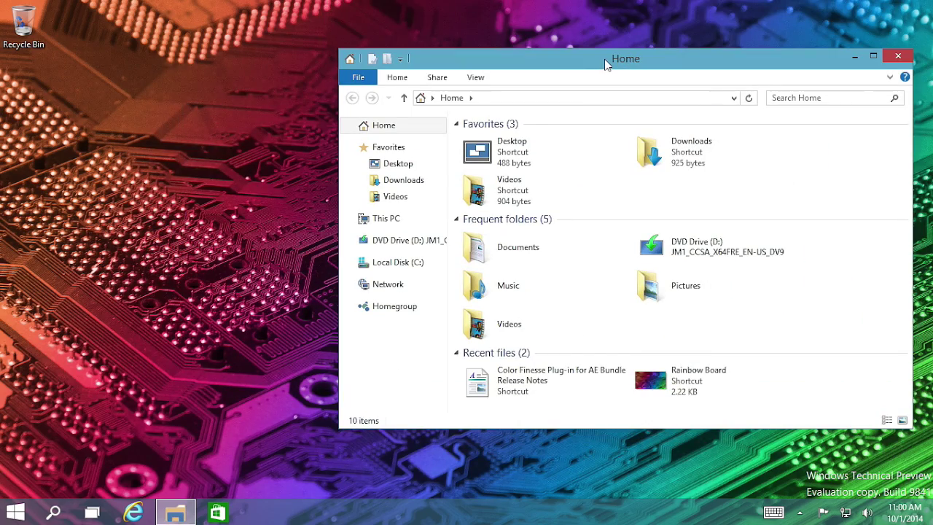
pyautogui.moveTo(603, 66); pyautogui.dragTo(537, 58)
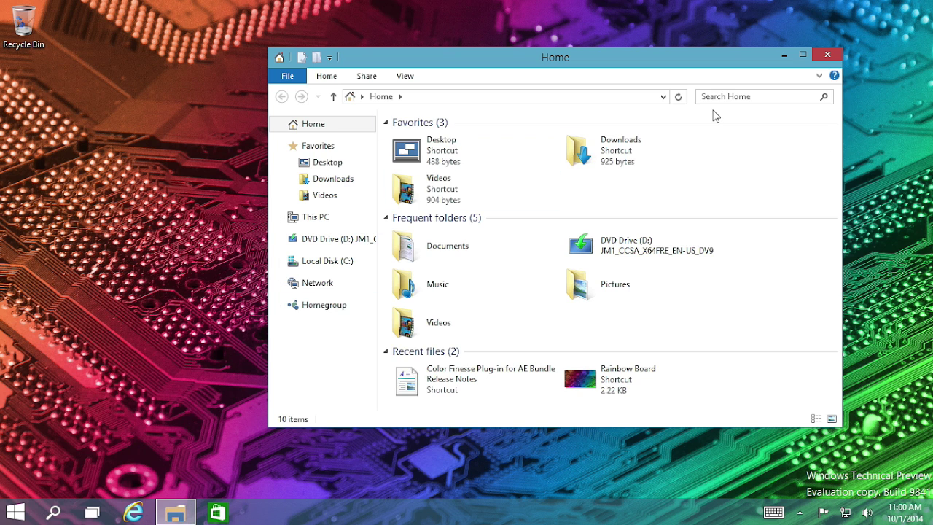
pyautogui.click(828, 55)
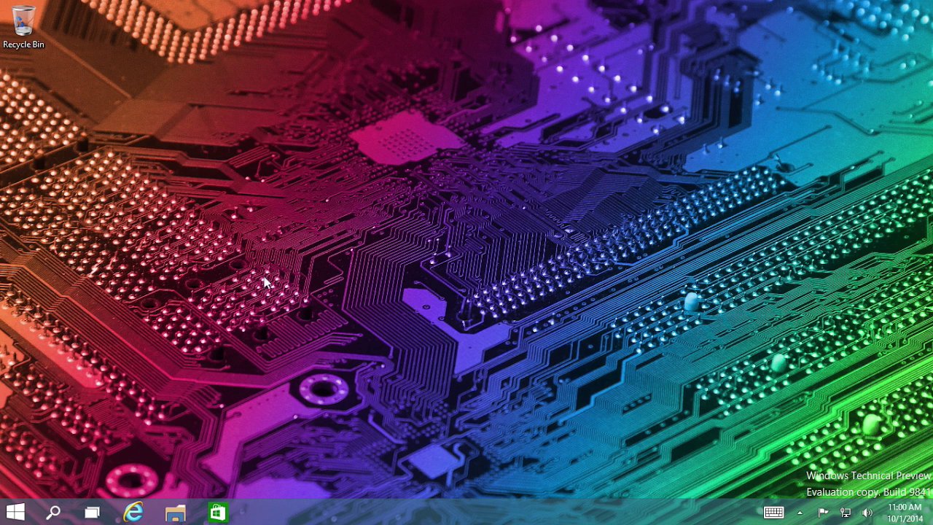
# Step: Launch the Finance app from its Start menu tile and pull it out of the maximized state into a floating window
pyautogui.click(15, 512)
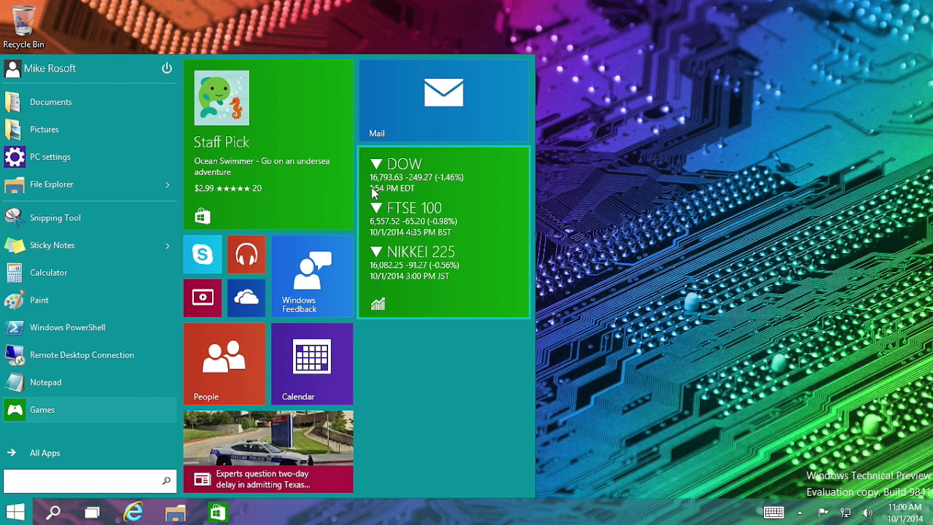
pyautogui.click(406, 189)
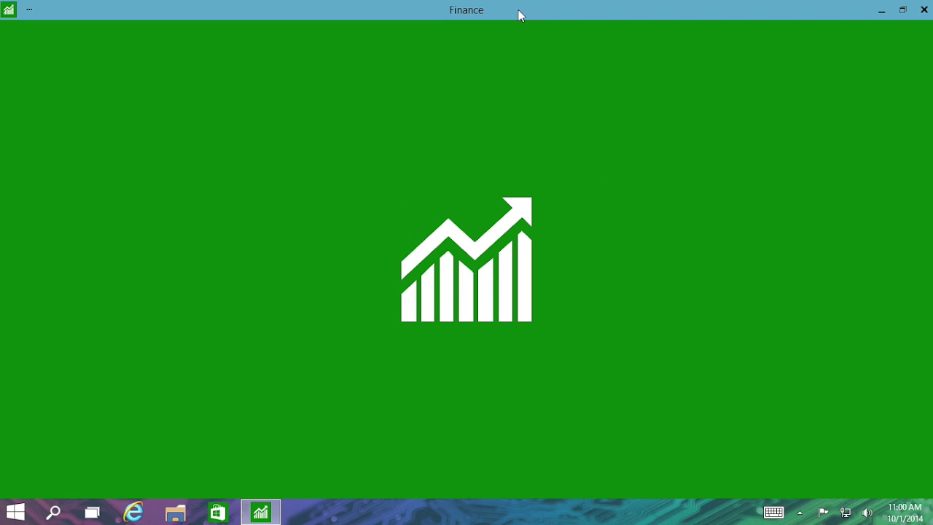
pyautogui.moveTo(540, 10); pyautogui.dragTo(495, 40)
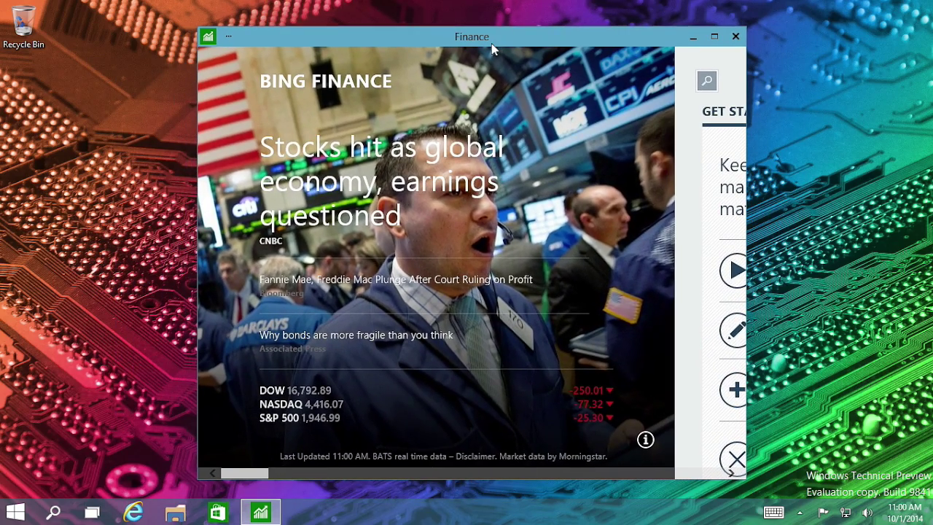
# Step: Scroll the Finance content sideways to the Market section and move the window toward the right half of the desktop
pyautogui.moveTo(249, 470); pyautogui.dragTo(295, 463)
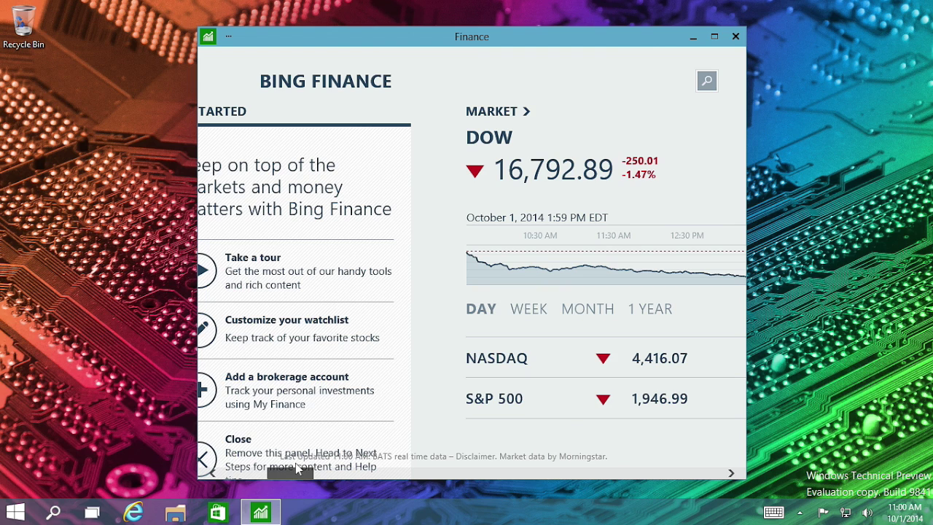
pyautogui.moveTo(535, 35); pyautogui.dragTo(685, 32)
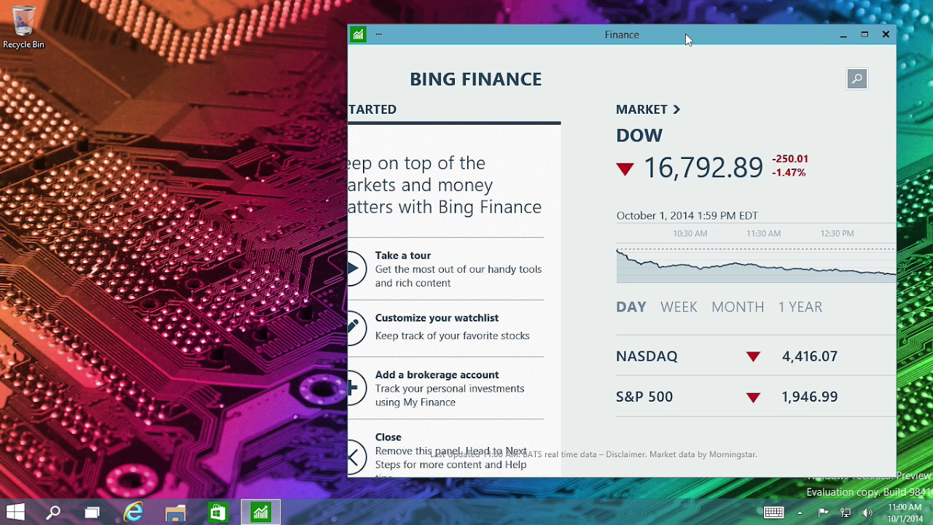
pyautogui.moveTo(686, 34)
pyautogui.mouseDown()
pyautogui.moveTo(746, 54)
pyautogui.moveTo(677, 34)
pyautogui.mouseUp()
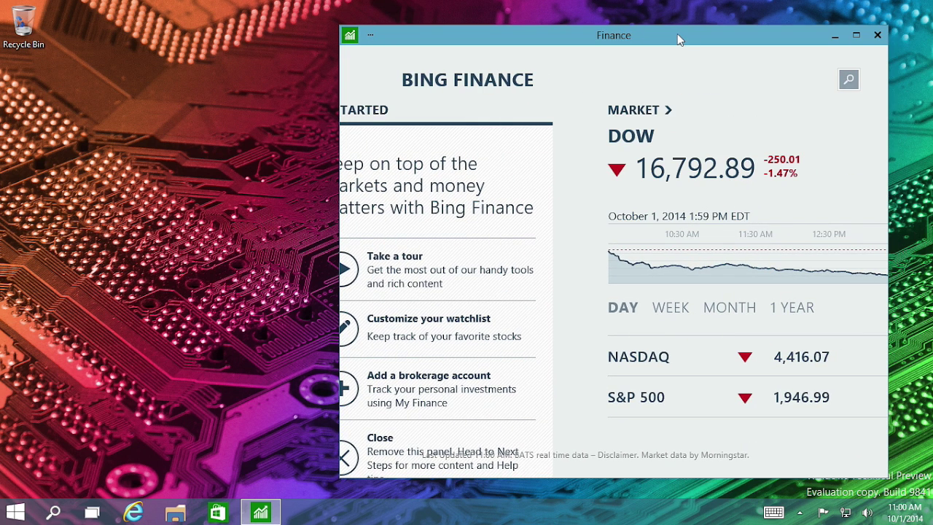
# Step: Look through the Finance app's command list and its Settings options, and dismiss the settings
pyautogui.click(371, 36)
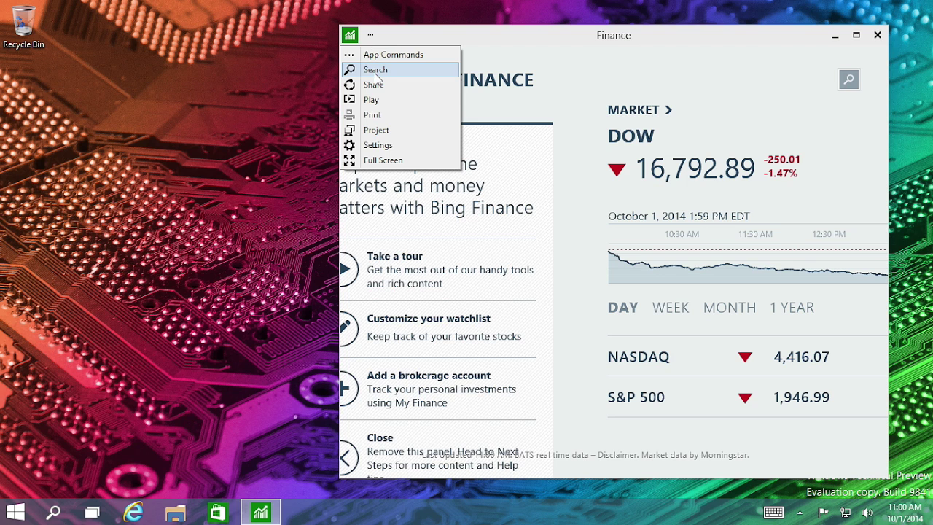
pyautogui.click(378, 146)
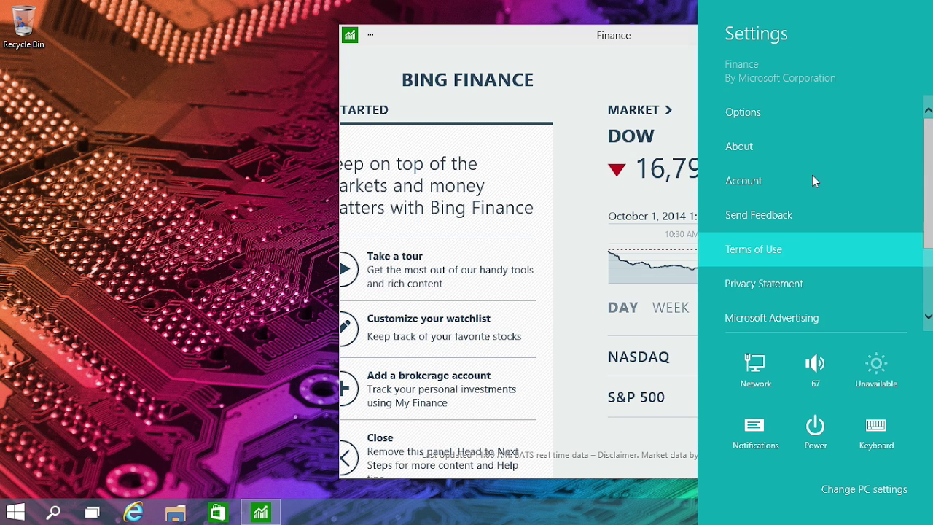
pyautogui.scroll(-3, 859, 157)
pyautogui.click(793, 177)
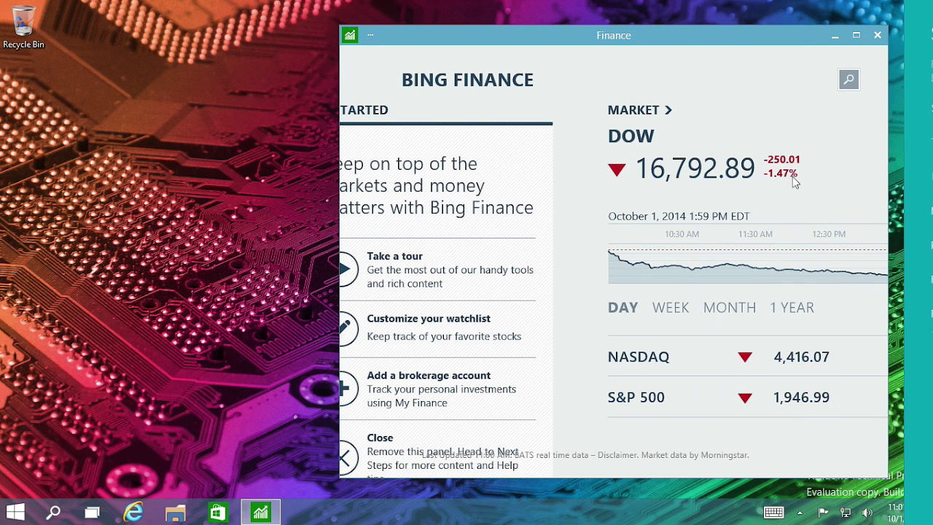
# Step: Switch the Finance app to full screen, and exit full screen back to the floating window
pyautogui.click(370, 35)
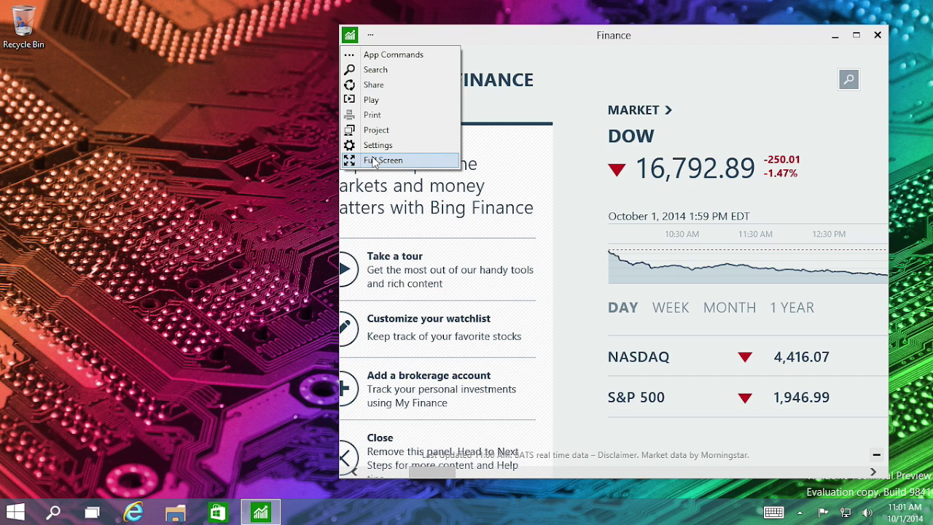
pyautogui.click(374, 161)
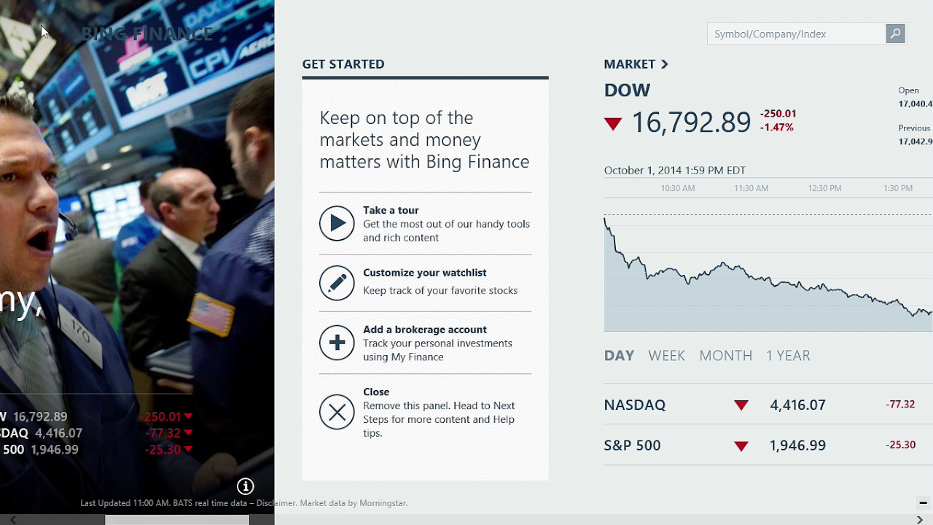
pyautogui.moveTo(35, 6)
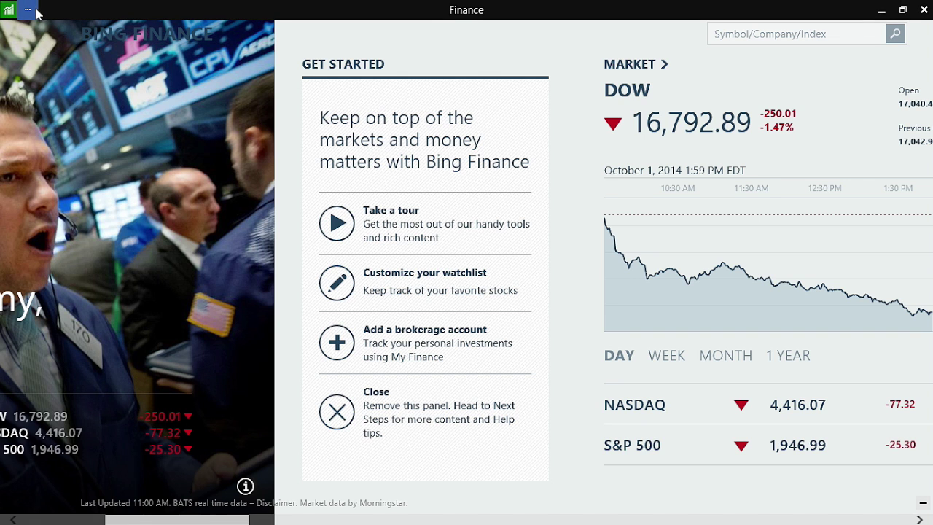
pyautogui.click(29, 10)
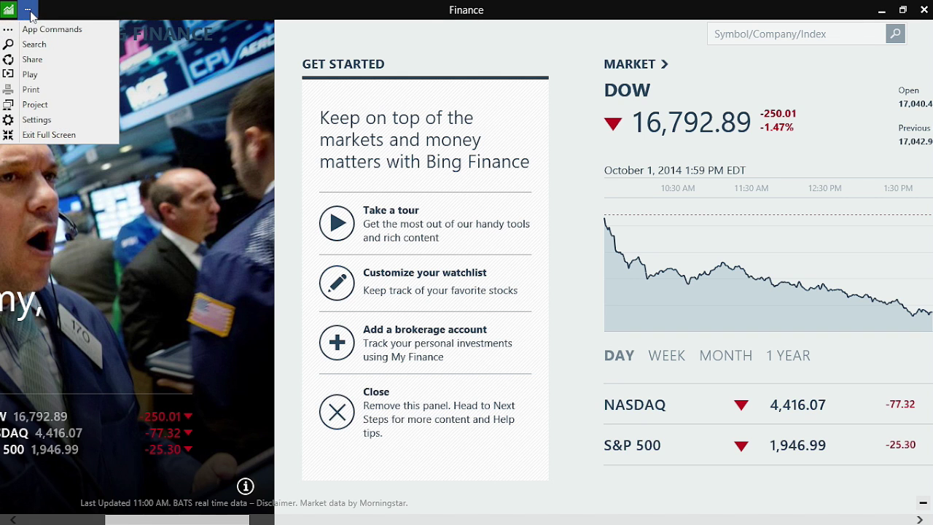
pyautogui.click(37, 135)
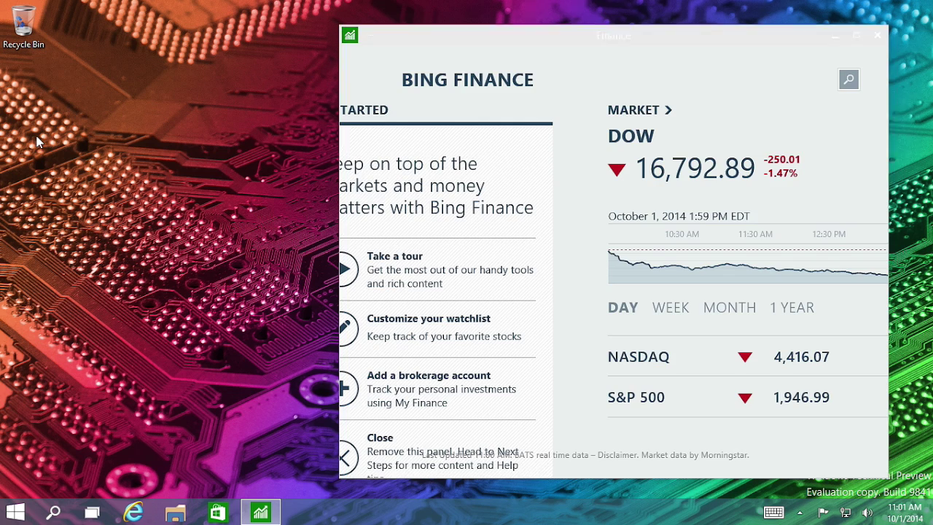
# Step: Close the Finance app and launch the Music app from its Start menu tile
pyautogui.hotkey('alt', 'F4')
pyautogui.click(17, 513)
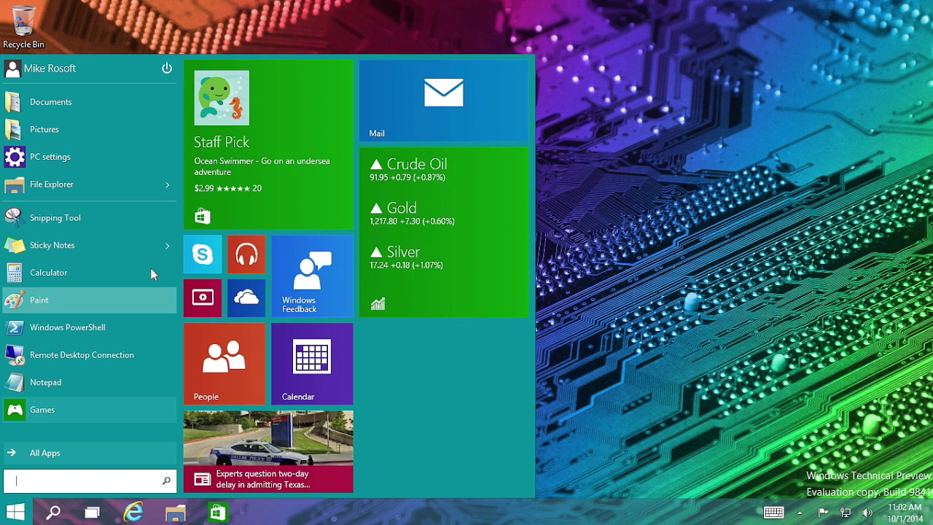
pyautogui.click(255, 259)
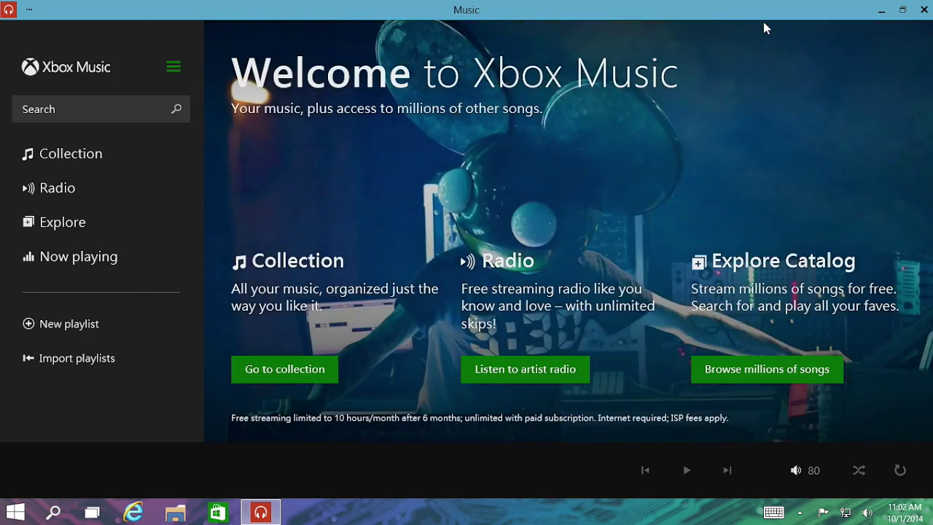
# Step: Restore the maximized Music window to a floating window and snap it to the right half of the desktop
pyautogui.doubleClick(763, 27)
pyautogui.moveTo(738, 78); pyautogui.dragTo(557, 40)
pyautogui.press('super+Right')
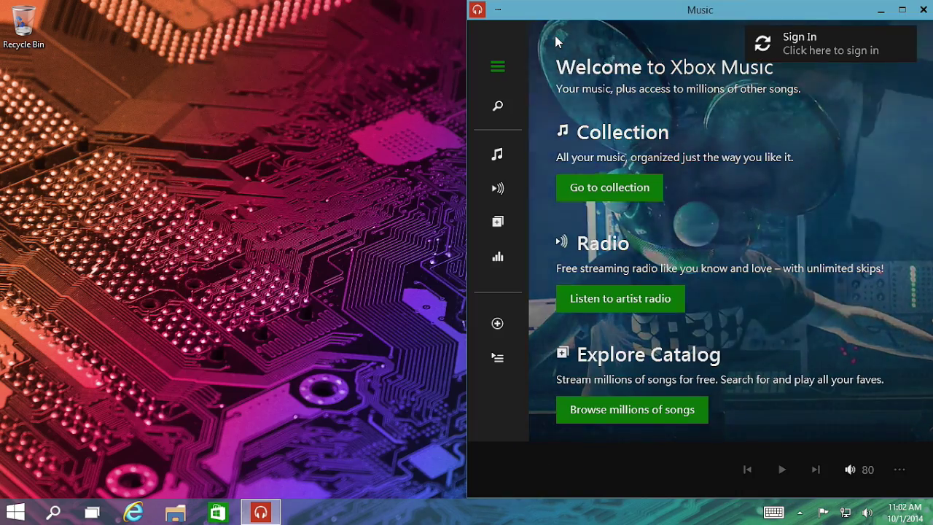
# Step: Launch the Video app from its Start menu tile and snap it to the left half of the desktop
pyautogui.click(15, 510)
pyautogui.click(202, 299)
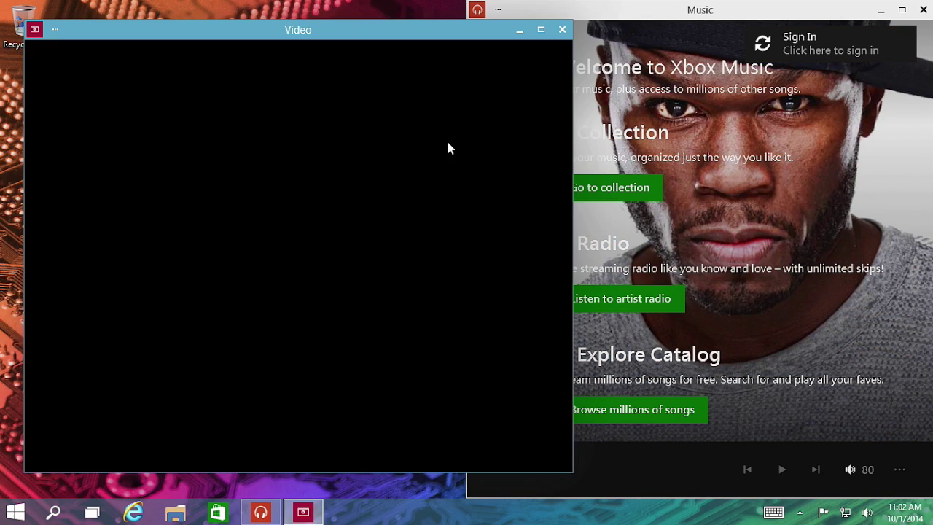
pyautogui.press('super+Left')
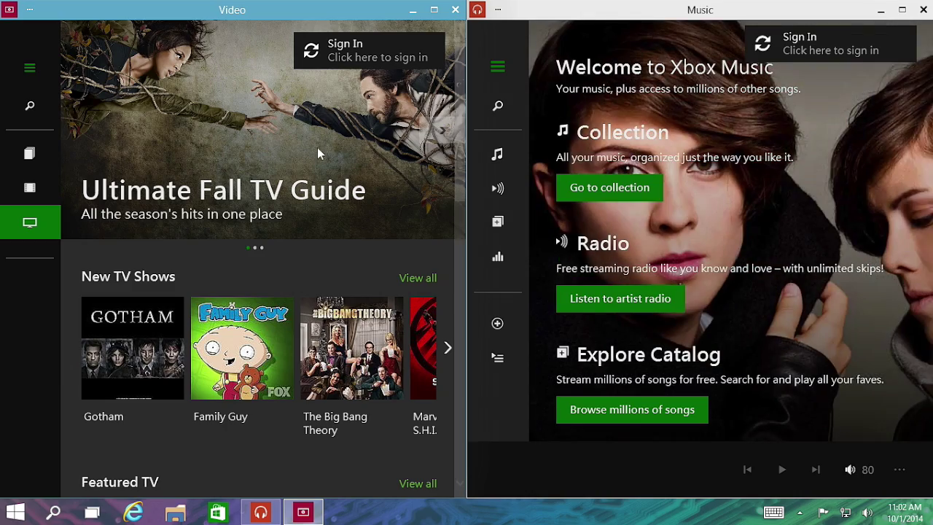
# Step: Pull the snapped Video window over the Music window, and launch File Explorer and Internet Explorer
pyautogui.moveTo(303, 14); pyautogui.dragTo(677, 66)
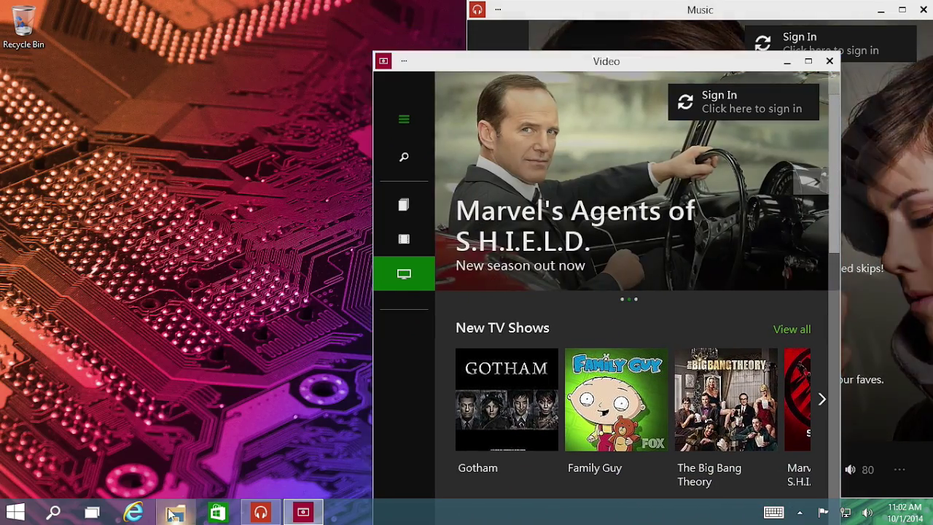
pyautogui.click(172, 512)
pyautogui.click(134, 513)
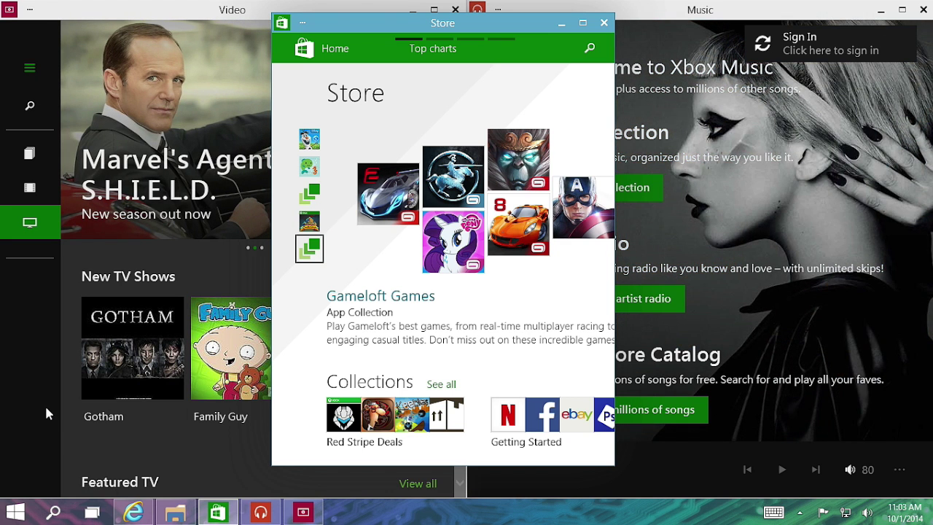
# Step: Use Task View to switch to the File Explorer Home window and to the Computer Clan page in Internet Explorer
pyautogui.click(92, 513)
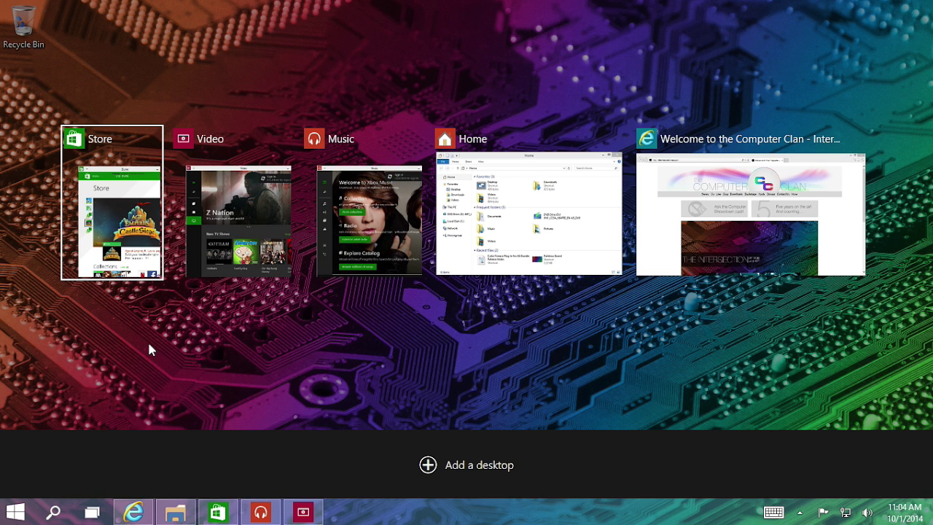
pyautogui.click(565, 210)
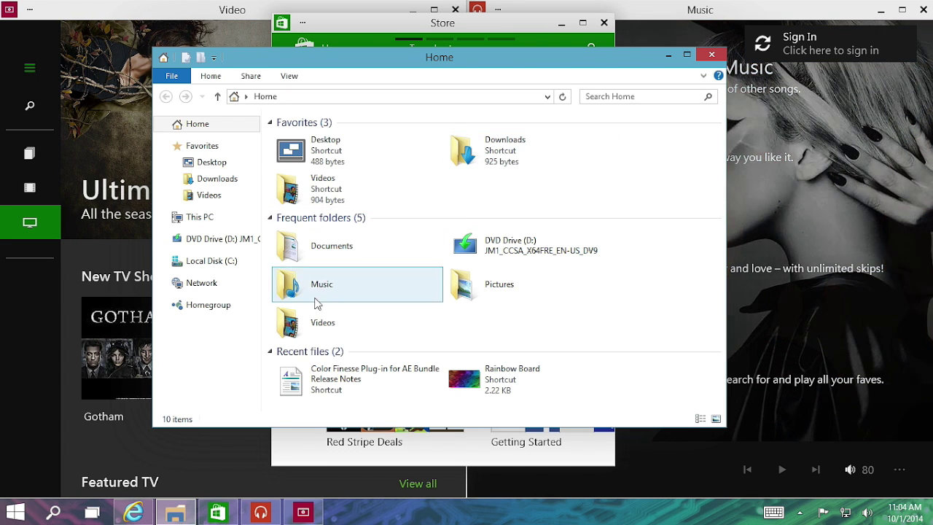
pyautogui.click(102, 514)
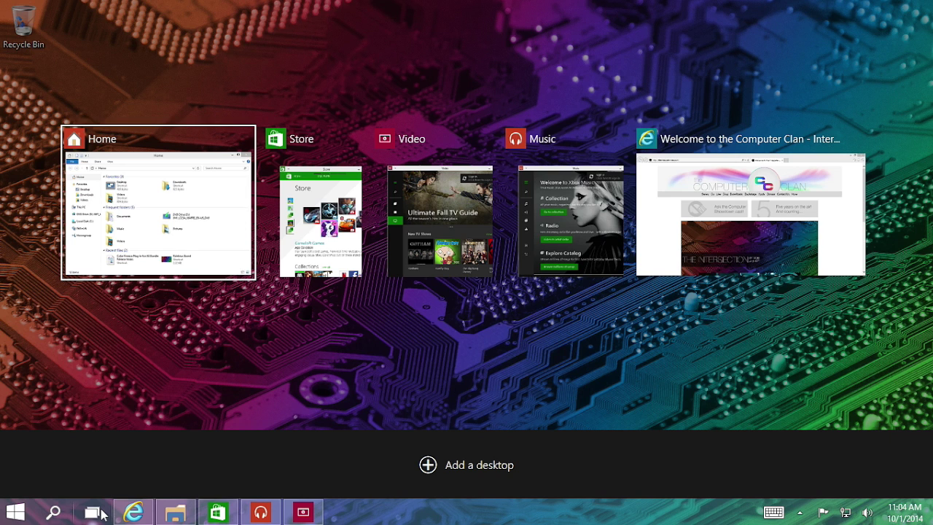
pyautogui.click(813, 185)
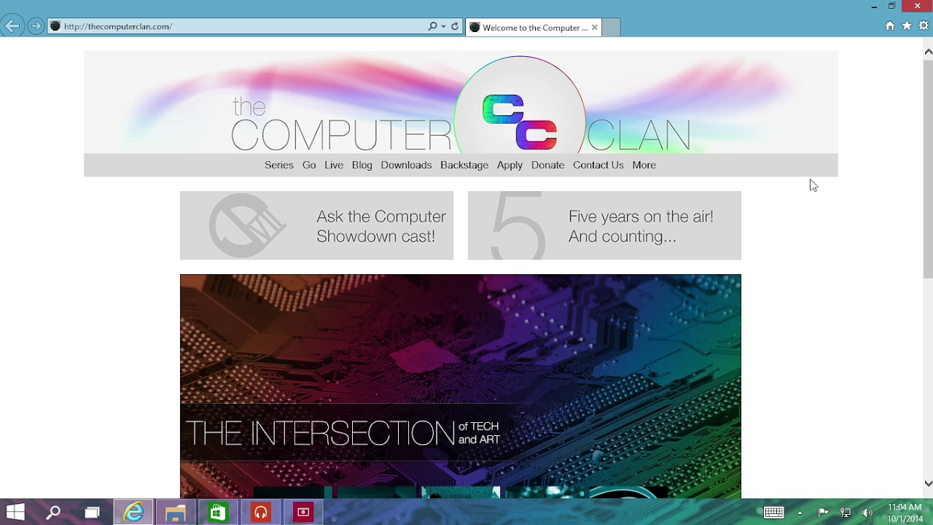
pyautogui.click(102, 514)
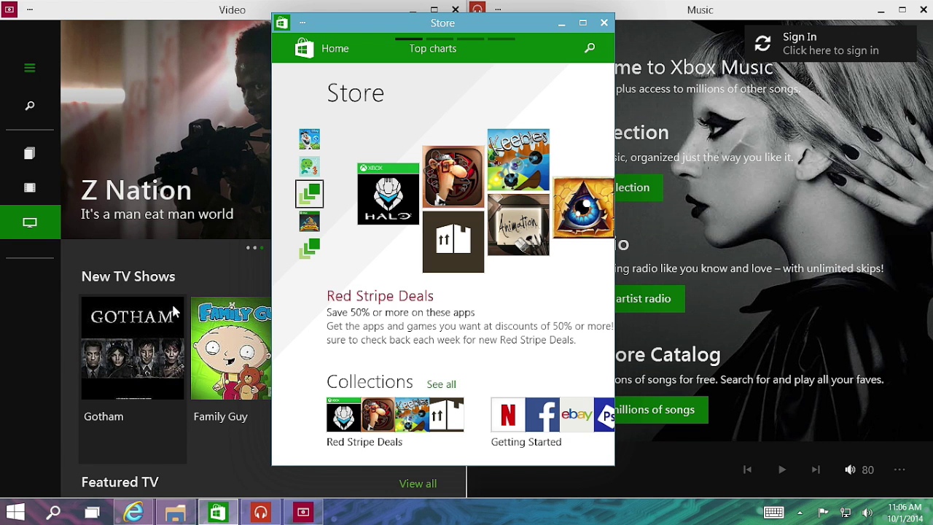
# Step: Add a second virtual desktop in Task View and switch to it
pyautogui.click(94, 513)
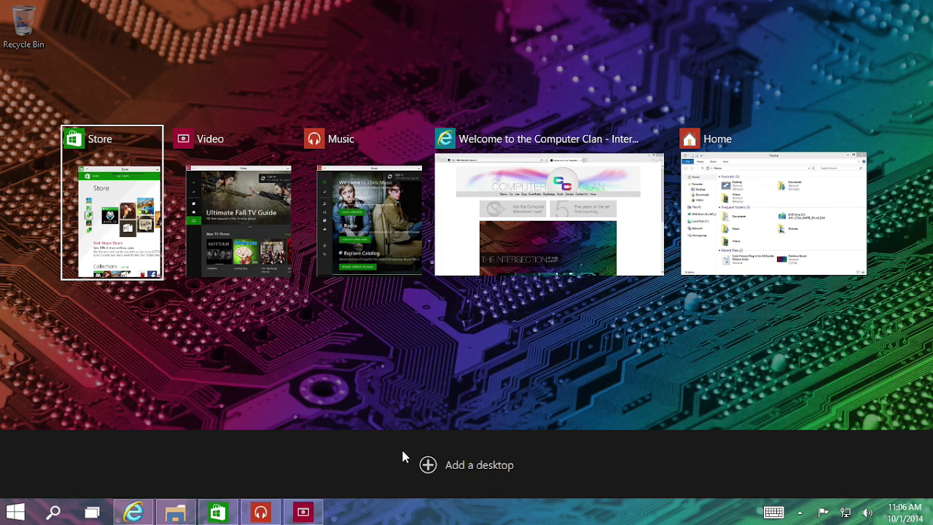
pyautogui.click(427, 465)
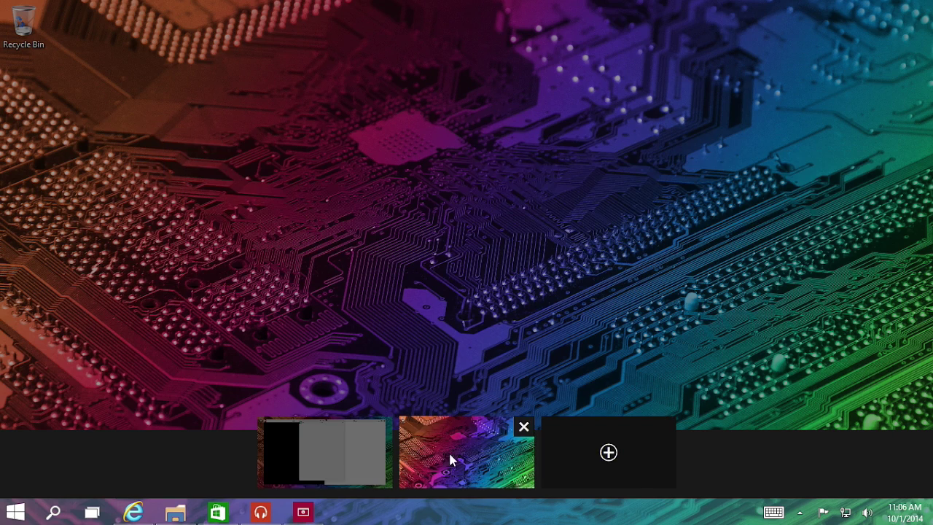
pyautogui.click(448, 456)
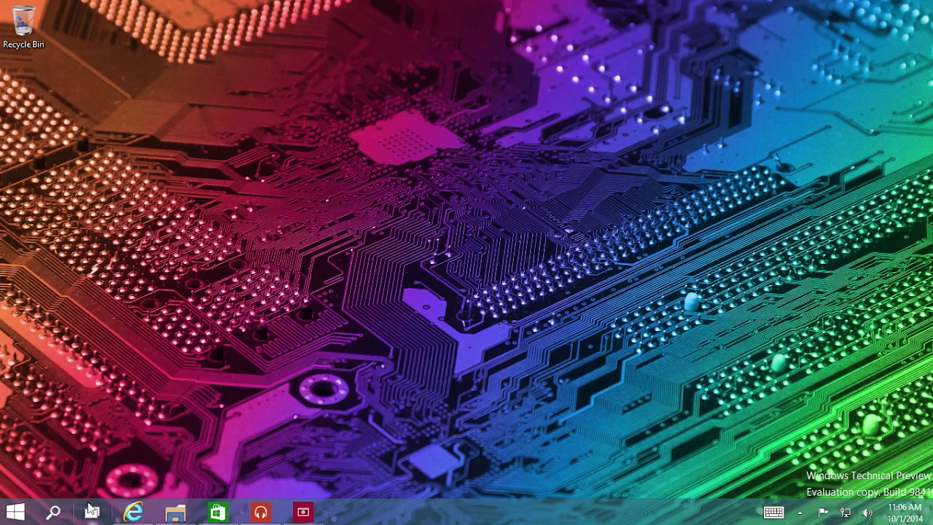
# Step: Switch back to the first virtual desktop through Task View, and return to the empty second desktop
pyautogui.moveTo(91, 508)
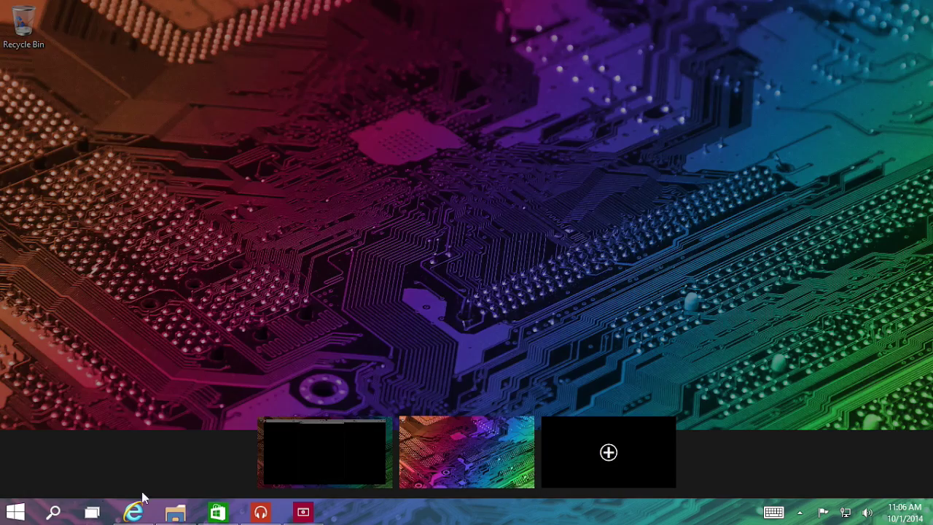
pyautogui.click(323, 455)
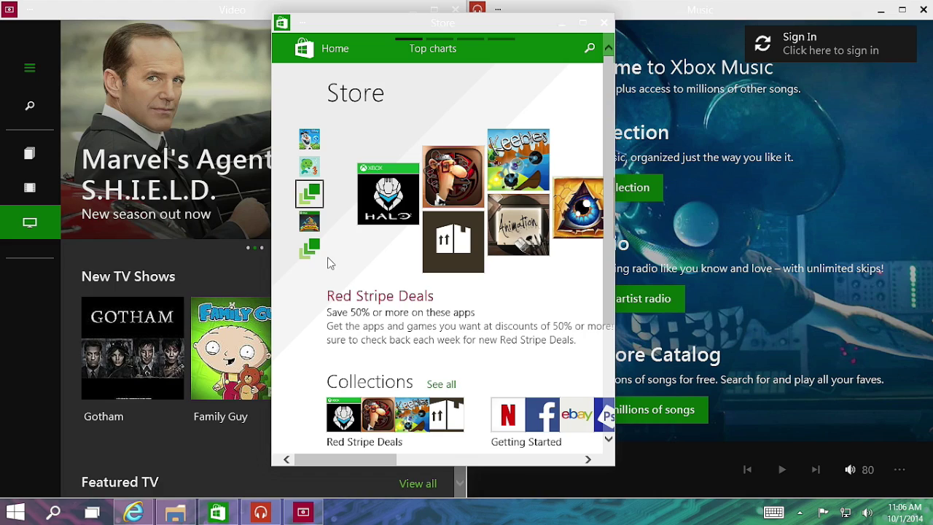
pyautogui.click(92, 512)
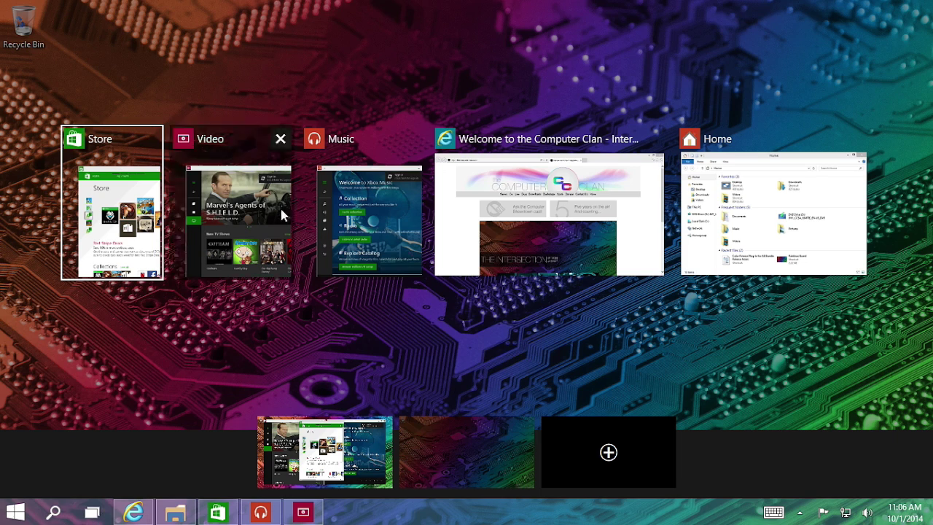
pyautogui.click(471, 469)
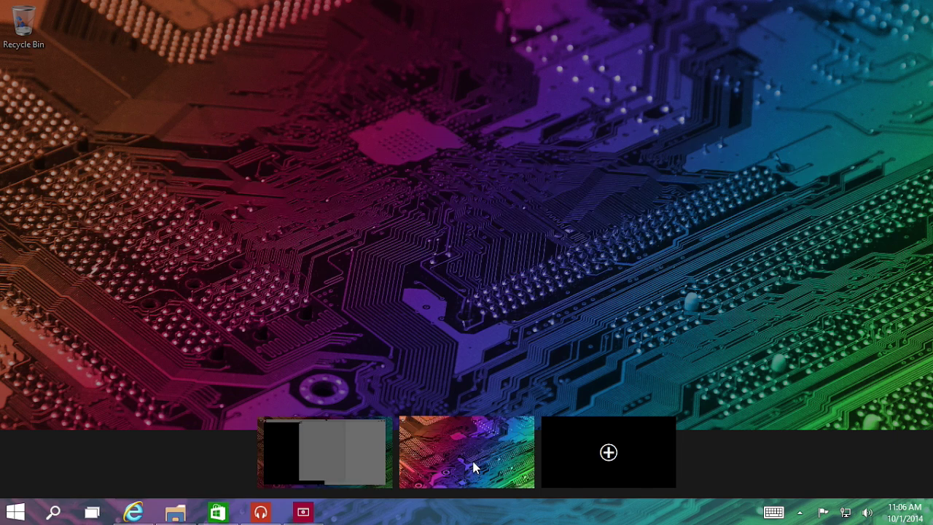
pyautogui.click(474, 467)
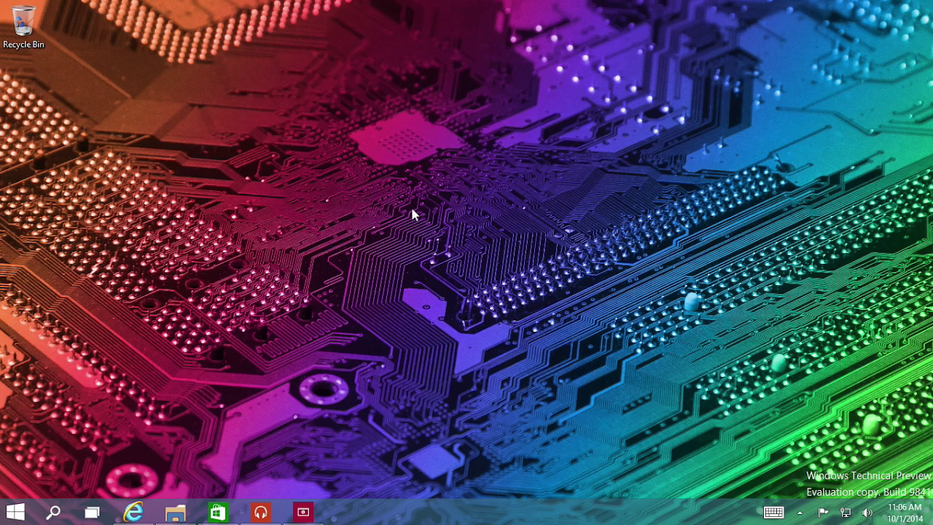
# Step: Search for WordPad, open it on the second desktop, and maximize its window
pyautogui.press('super+s')
pyautogui.write('ordPad')
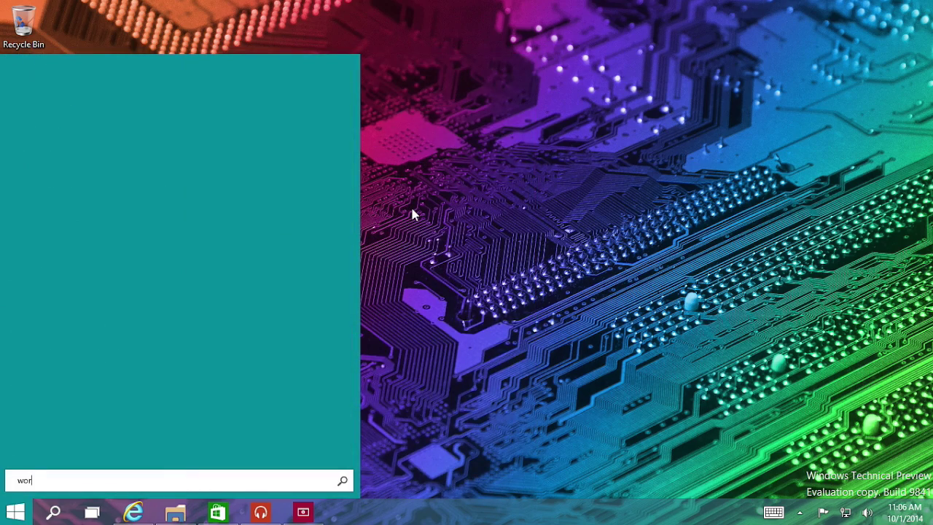
pyautogui.click(115, 76)
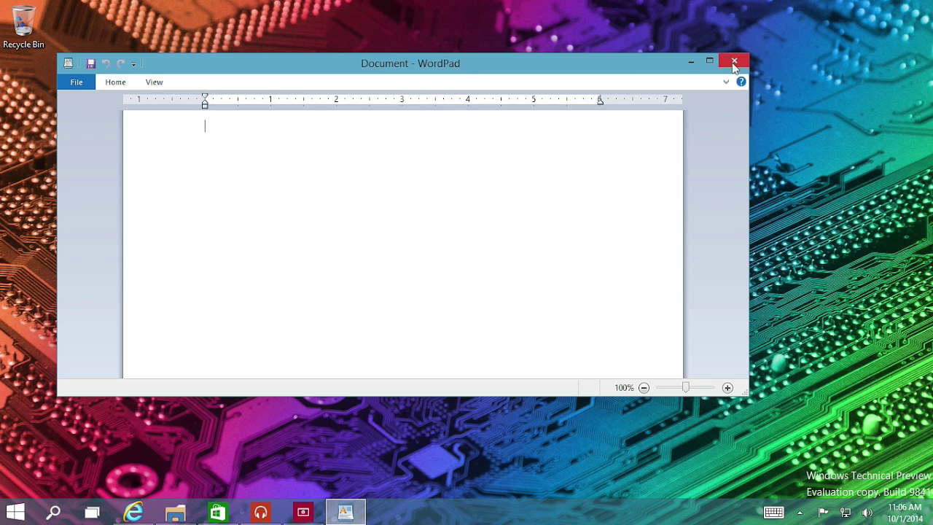
pyautogui.click(711, 60)
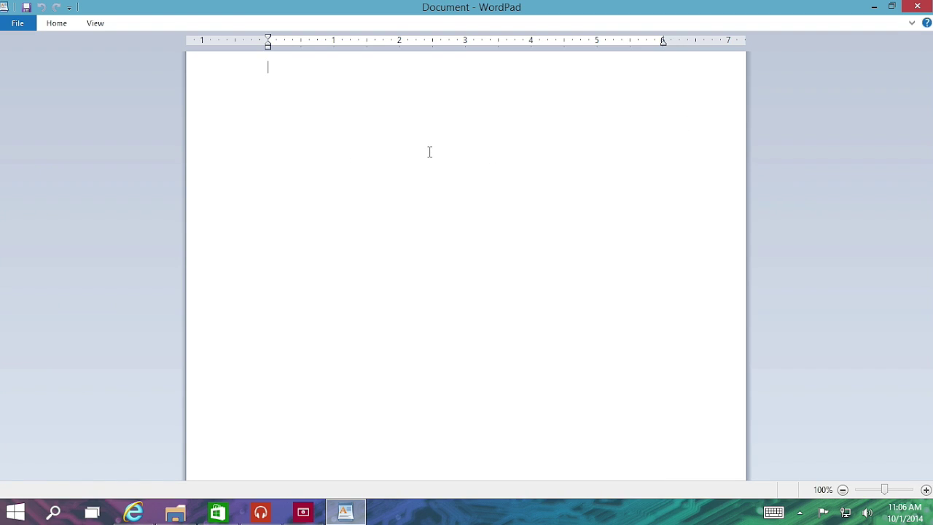
# Step: Switch from WordPad to the running Internet Explorer, Store and Music windows, and return to WordPad and minimize it
pyautogui.click(133, 512)
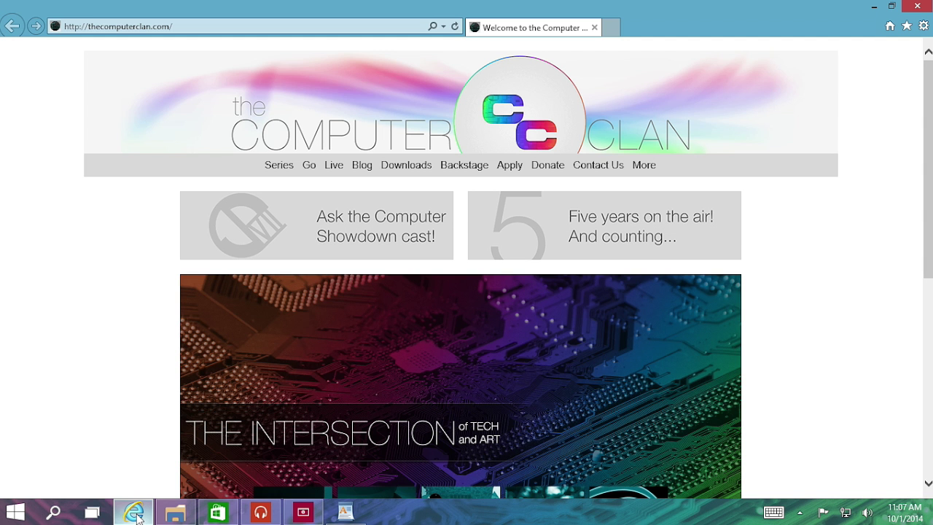
pyautogui.click(217, 512)
pyautogui.click(260, 512)
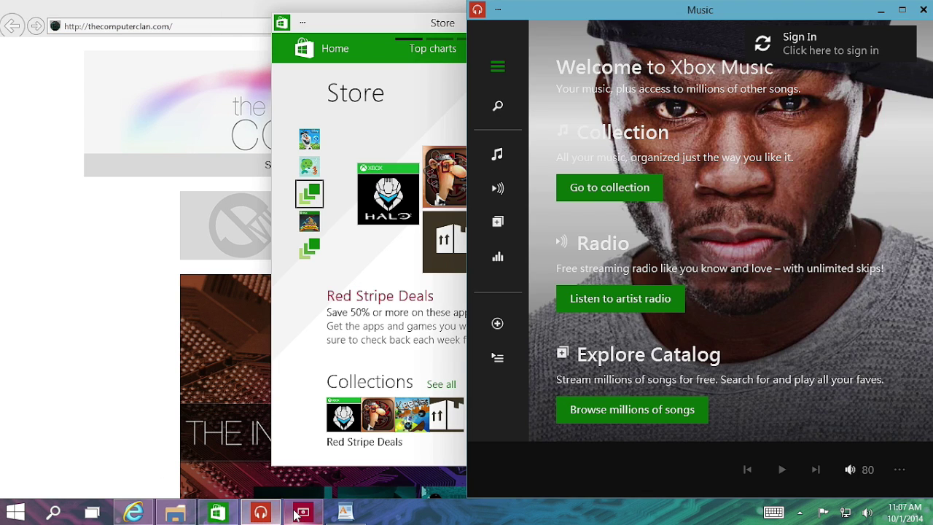
pyautogui.click(345, 513)
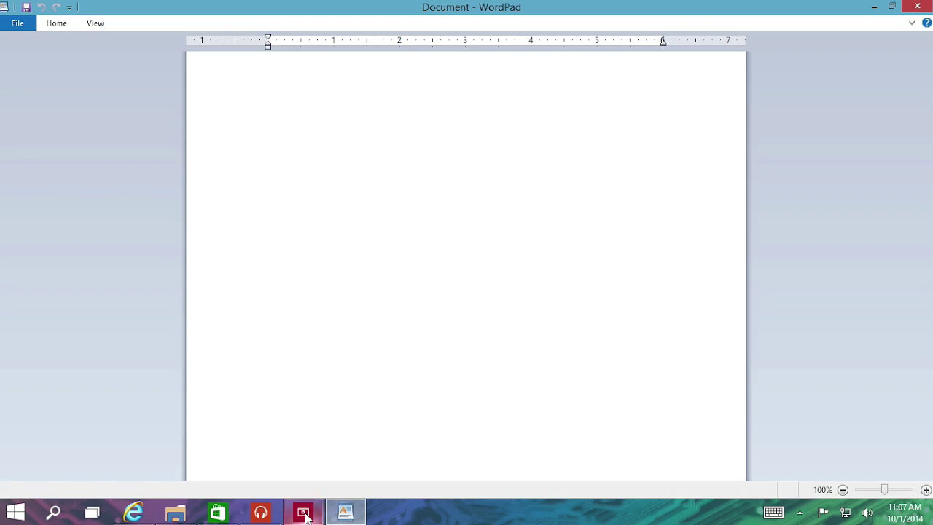
pyautogui.click(874, 7)
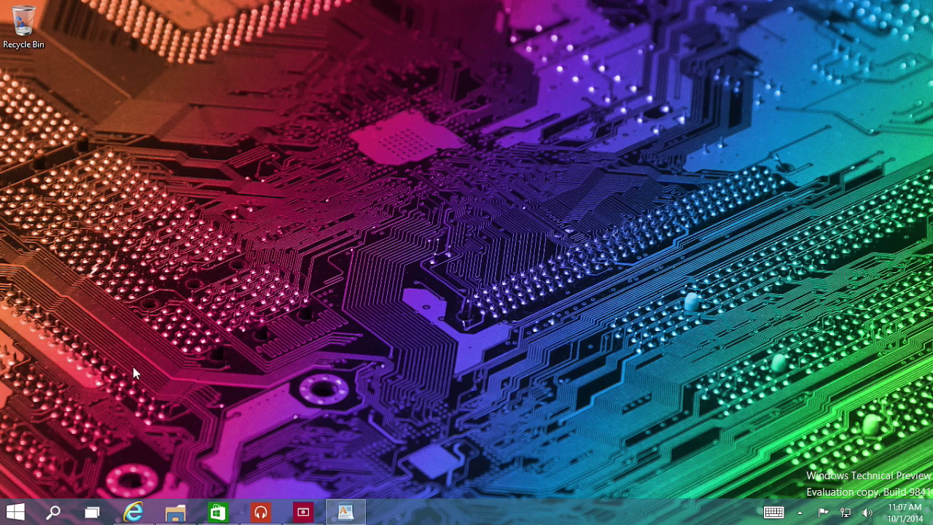
# Step: Compare the two virtual desktops in Task View and switch to the first desktop
pyautogui.click(92, 513)
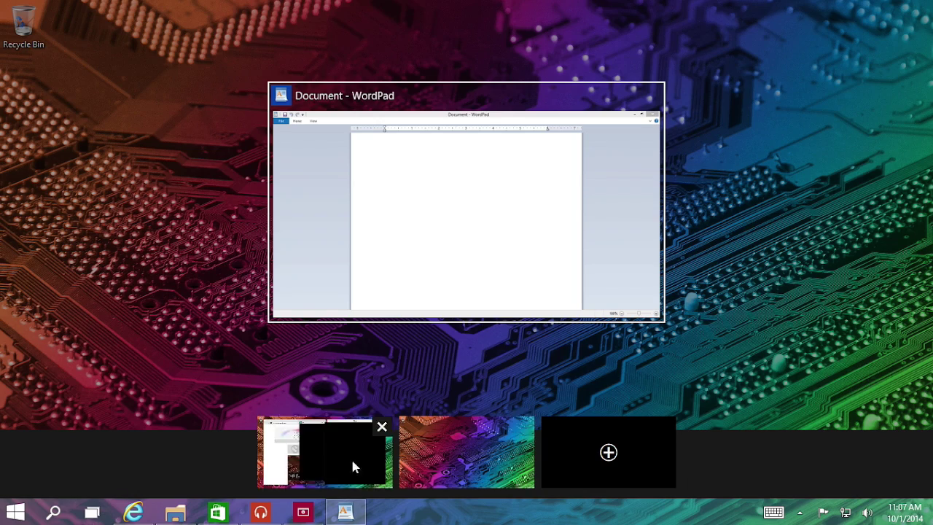
pyautogui.moveTo(284, 447)
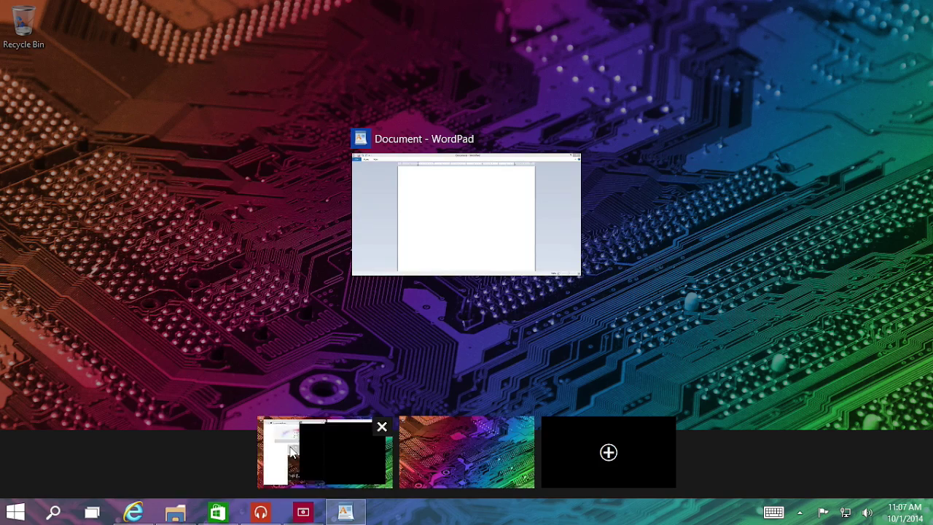
pyautogui.click(293, 452)
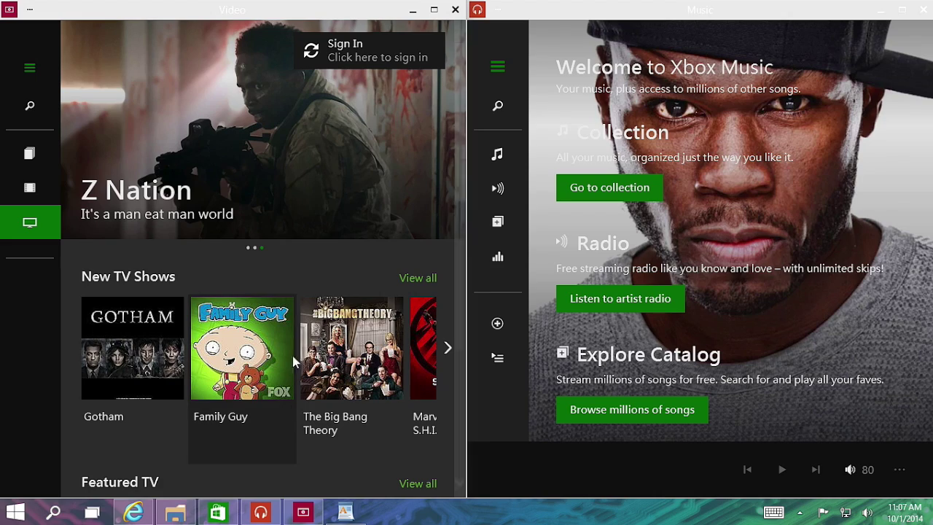
# Step: Cycle through the open windows from both desktops in the window switcher, from Music to the File Explorer Home window
pyautogui.hotkey('alt', 'Tab')
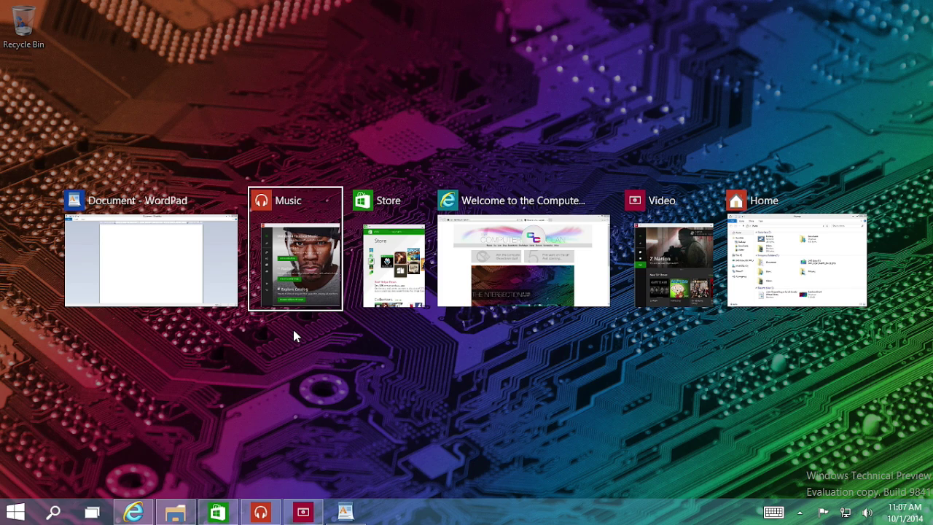
pyautogui.press('Tab')
pyautogui.press('Tab')
pyautogui.press('Tab')
pyautogui.press('Tab')
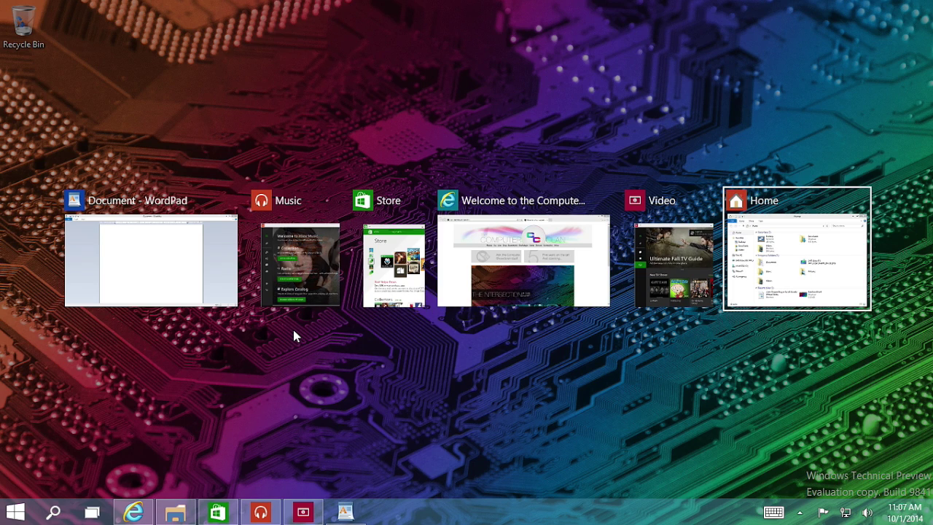
pyautogui.press('Tab')
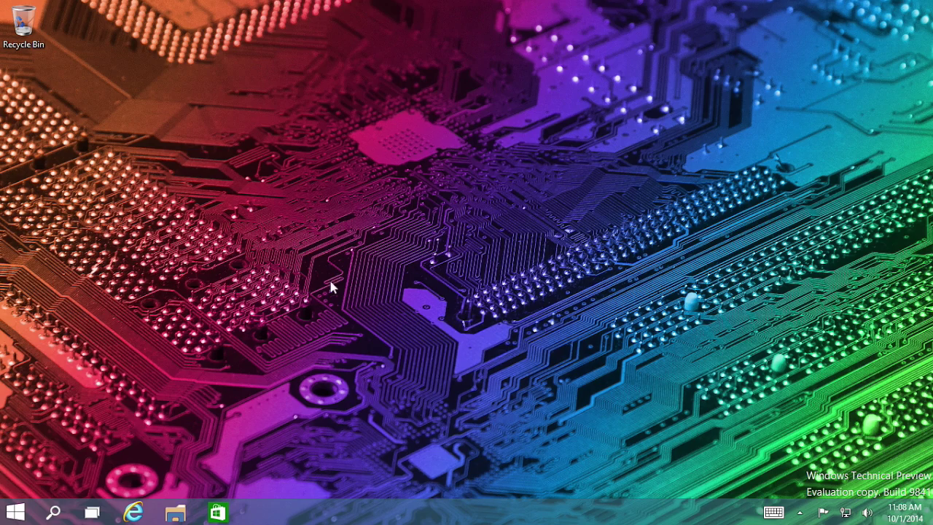
# Step: Open the Color Finesse Plug-in for AE Bundle Release Notes in WordPad and look through the document
pyautogui.press('super')
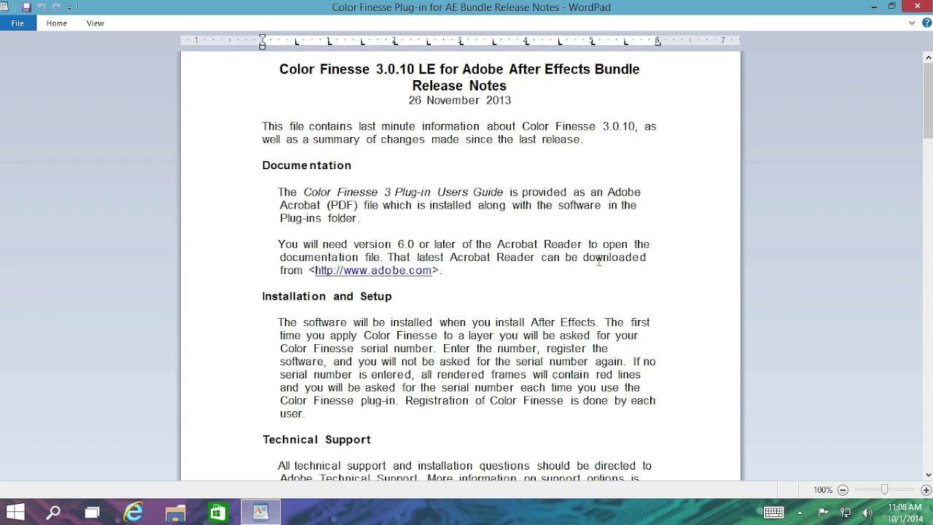
pyautogui.scroll(-20, 598, 261)
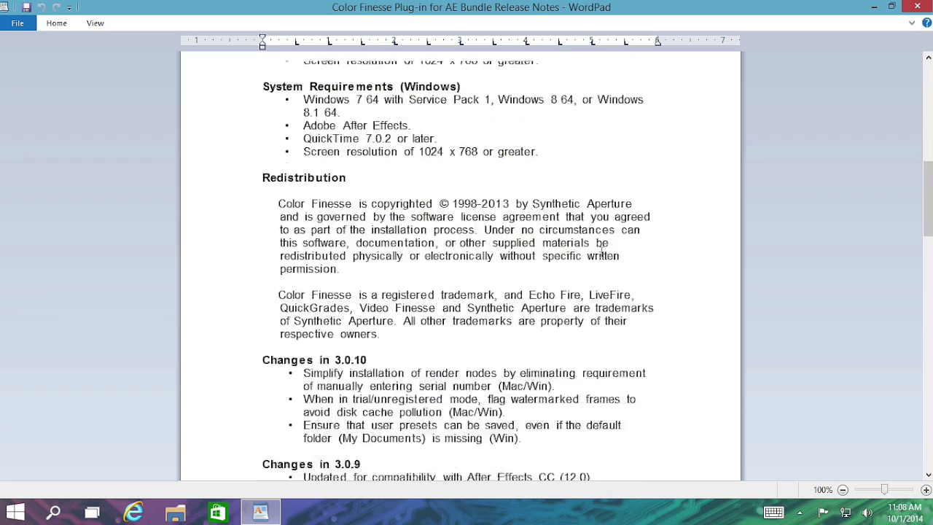
pyautogui.scroll(-12, 593, 252)
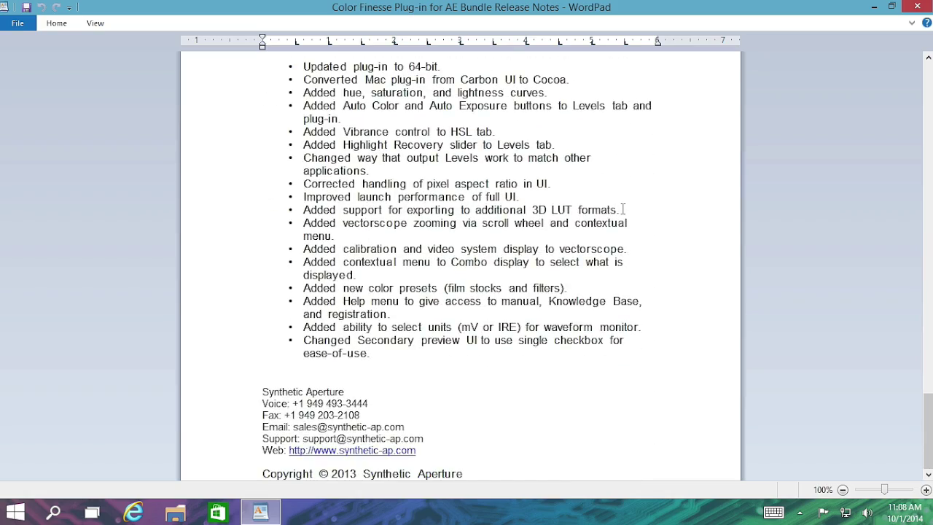
pyautogui.scroll(15, 642, 201)
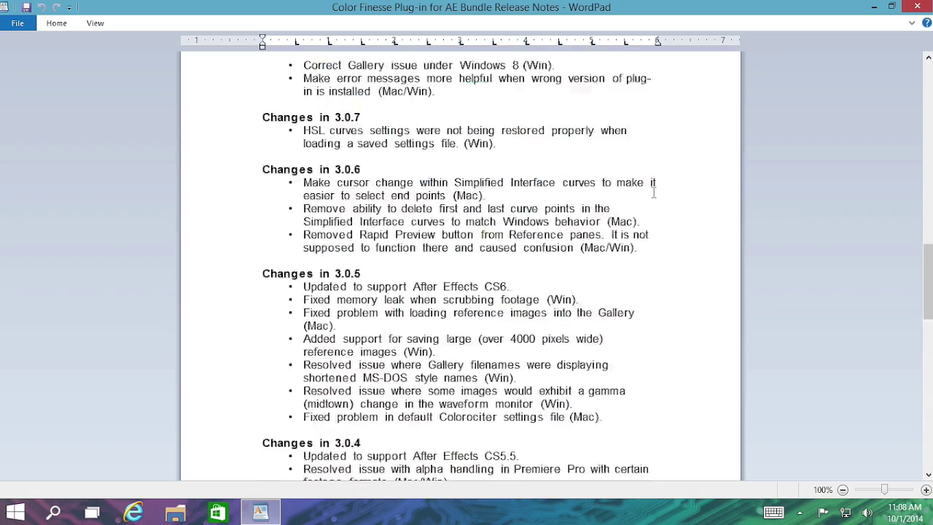
# Step: Restore the maximized WordPad release notes to a floating window and open the Internet Explorer and File Explorer windows
pyautogui.scroll(10, 533, 15)
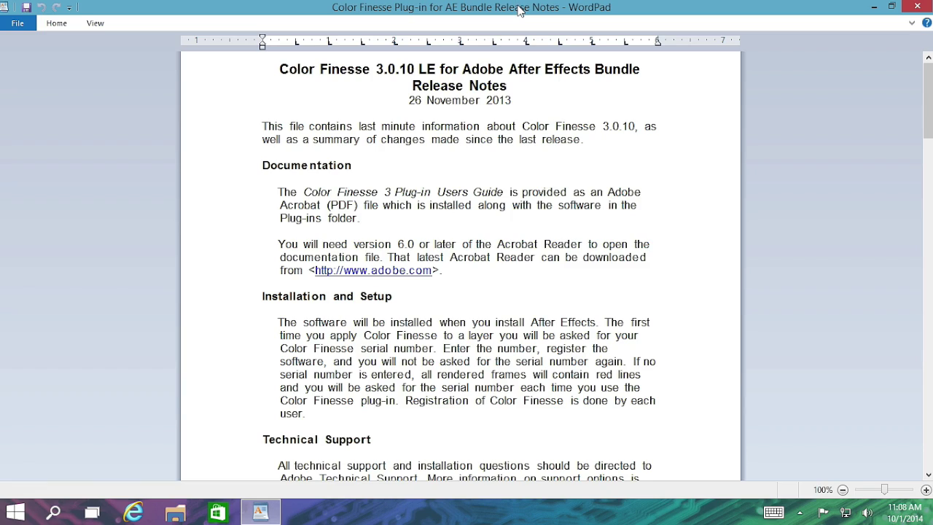
pyautogui.moveTo(520, 12); pyautogui.dragTo(494, 88)
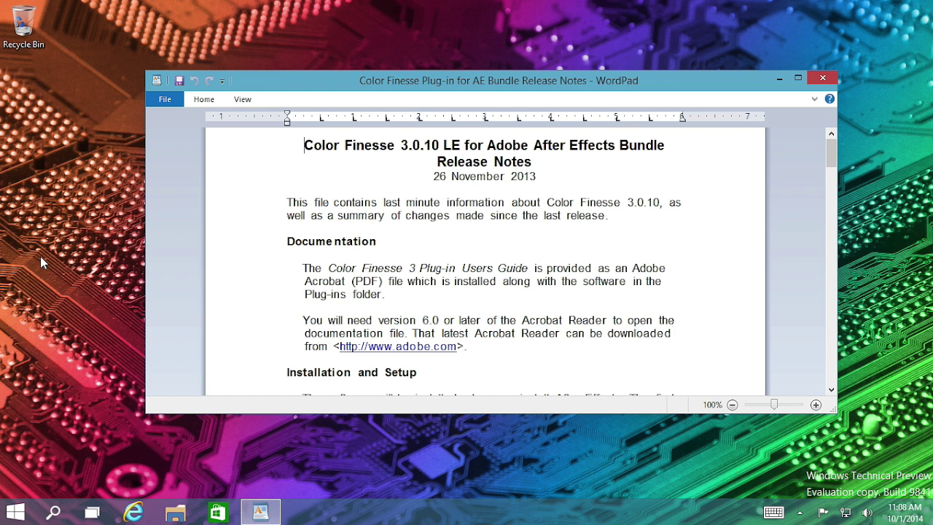
pyautogui.click(135, 512)
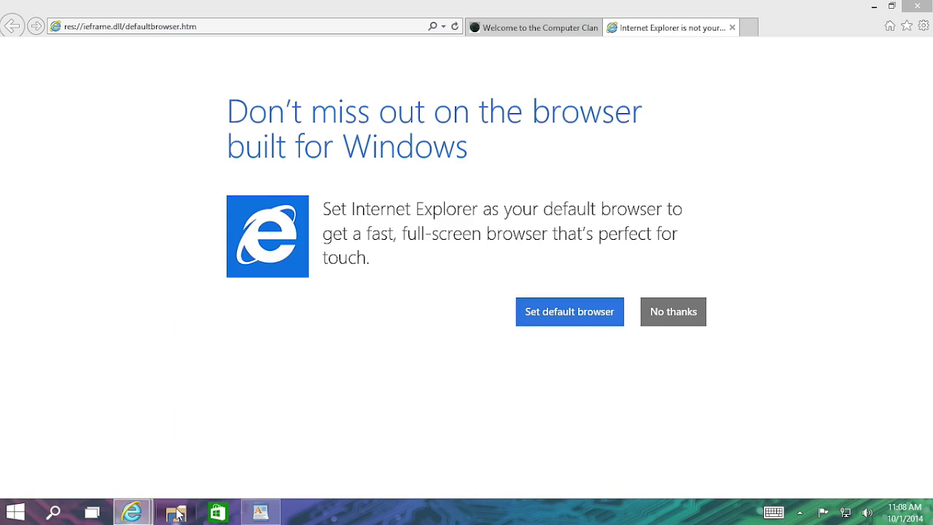
pyautogui.click(169, 512)
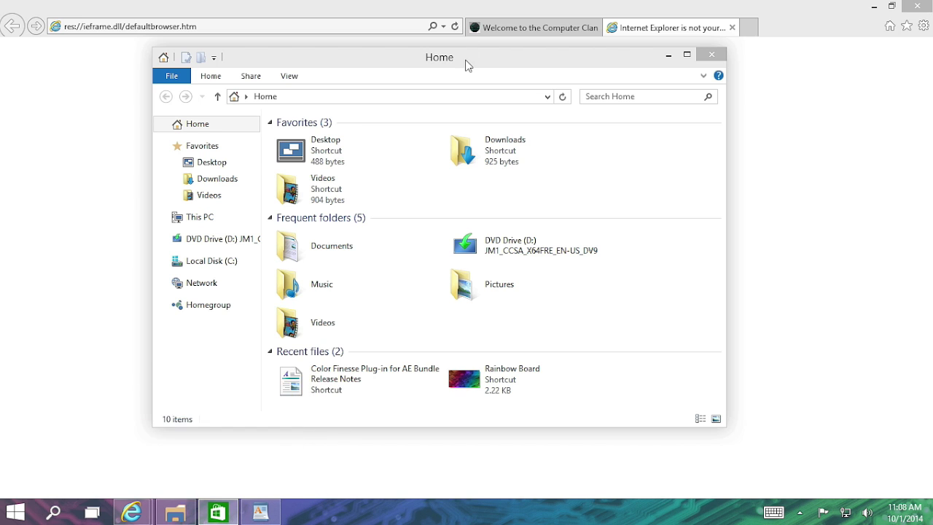
pyautogui.moveTo(467, 63); pyautogui.dragTo(494, 66)
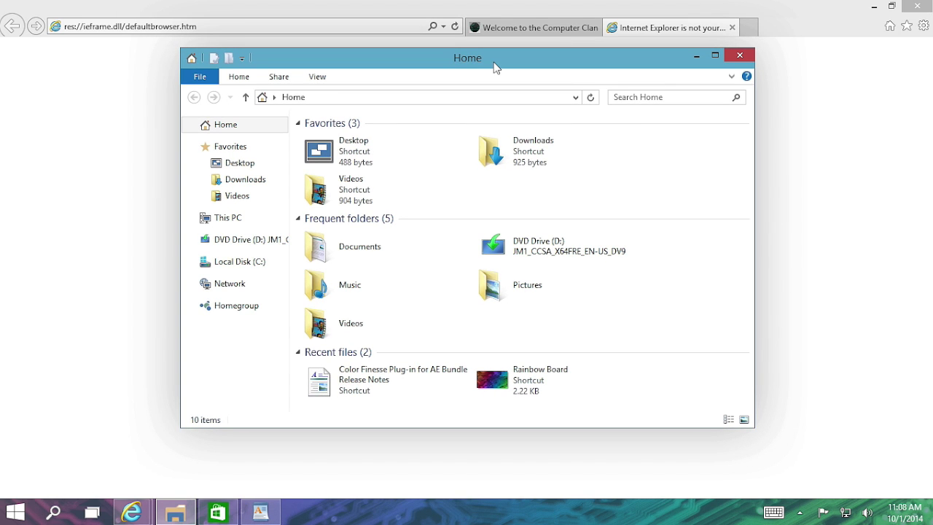
# Step: Show the Computer Clan page in Internet Explorer and snap it to the left half of the desktop with WordPad filling the other half
pyautogui.click(533, 29)
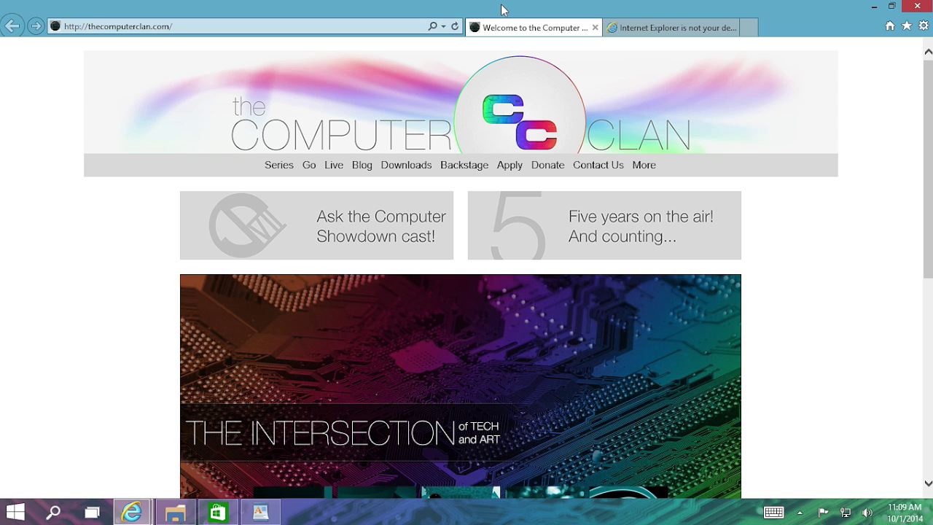
pyautogui.moveTo(502, 9); pyautogui.dragTo(1, 133)
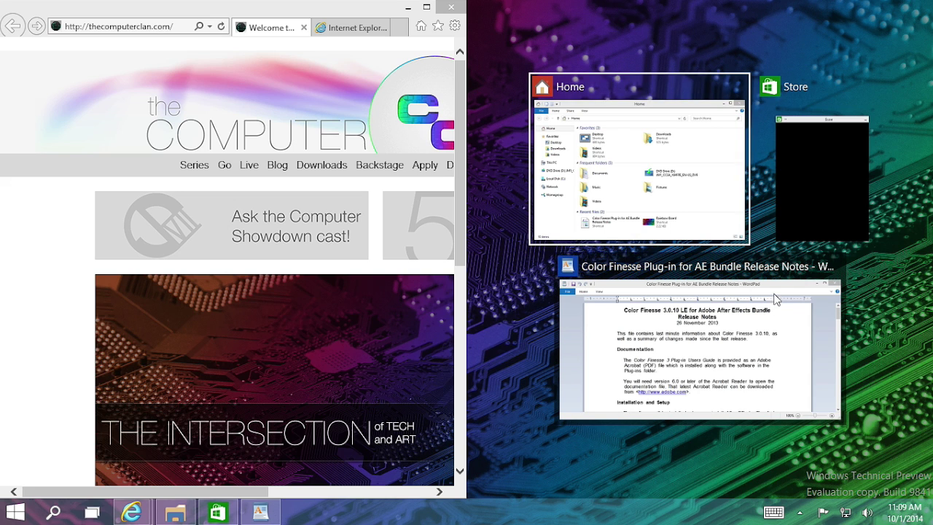
pyautogui.click(721, 357)
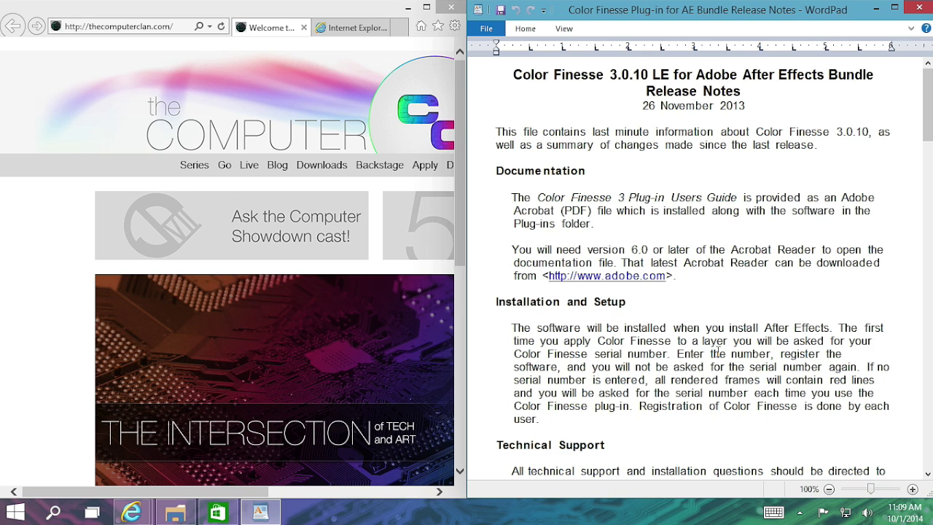
# Step: Snap File Explorer to the upper-right quarter of the desktop and choose WordPad to fill the quarter below it
pyautogui.press('super+e')
pyautogui.moveTo(716, 55); pyautogui.dragTo(932, 6)
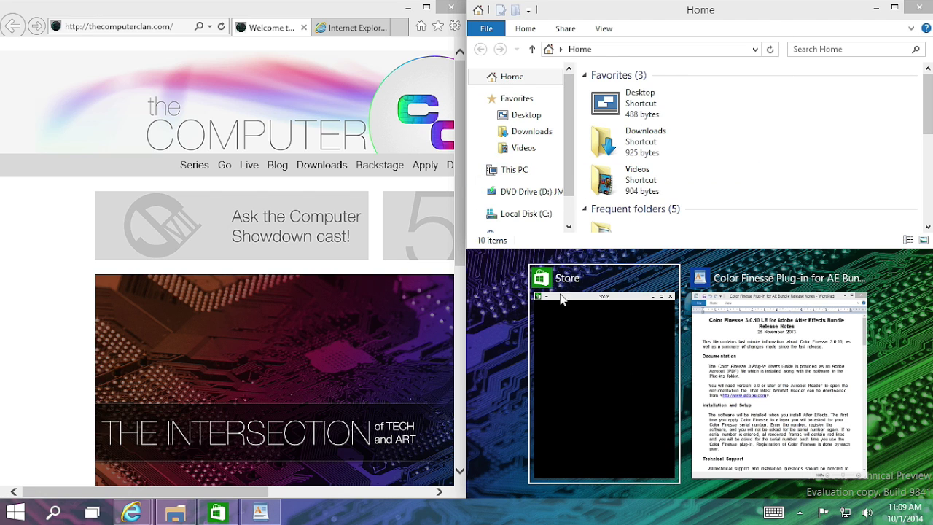
pyautogui.click(633, 347)
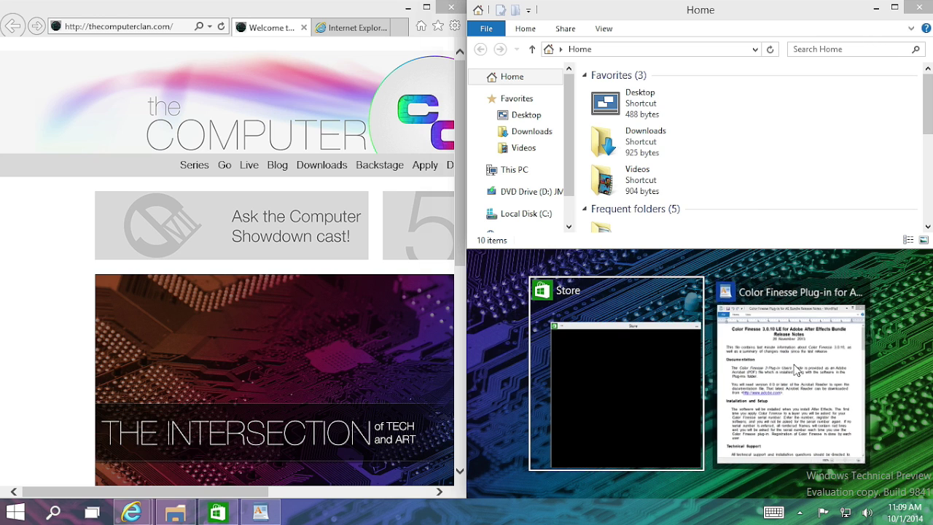
pyautogui.click(795, 368)
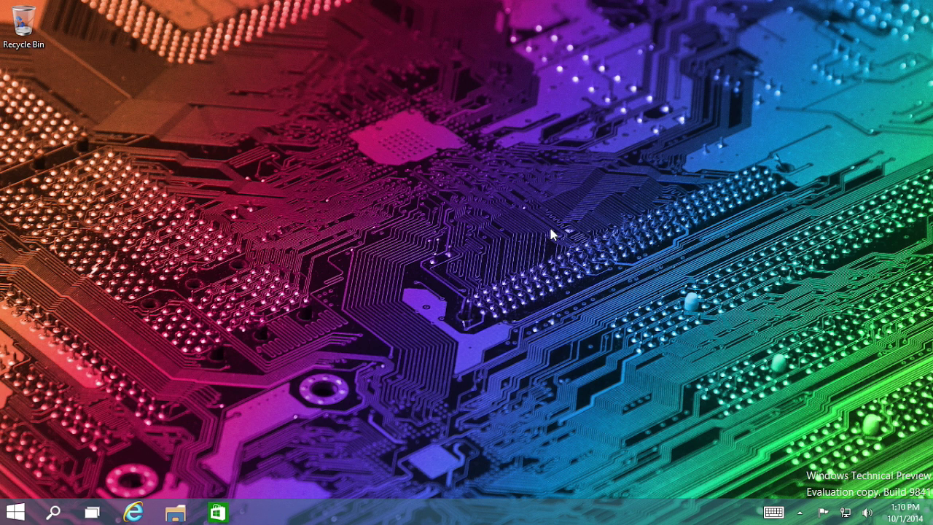
# Step: Run cmd to open a Command Prompt, reposition the window and resize it wider
pyautogui.press('super+r')
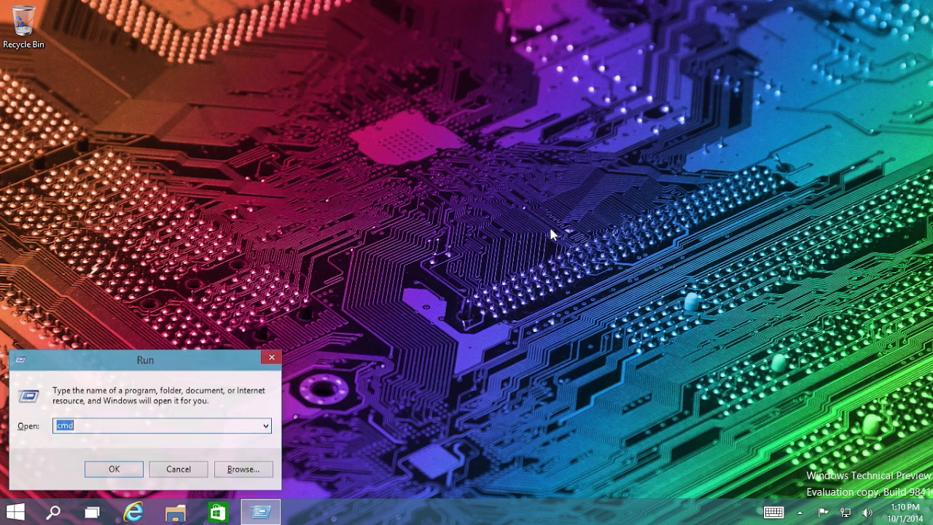
pyautogui.press('Return')
pyautogui.moveTo(340, 81); pyautogui.dragTo(293, 88)
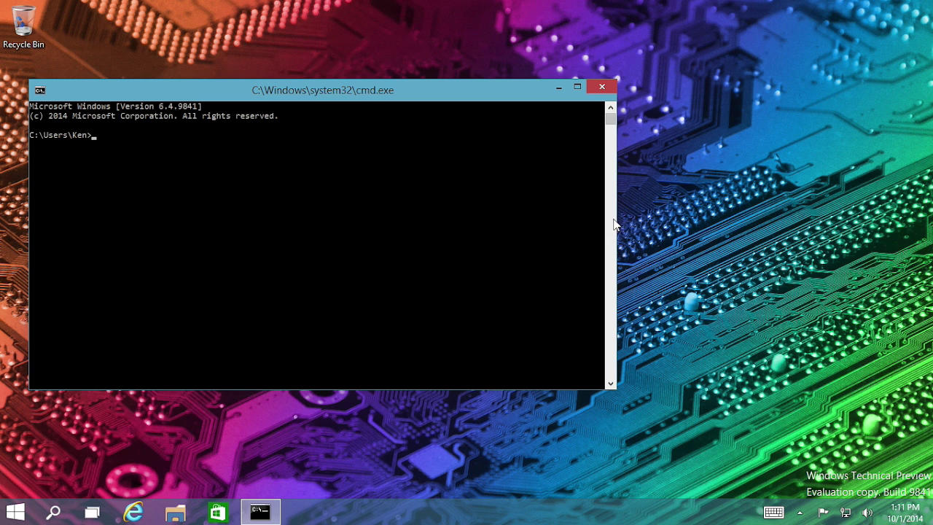
pyautogui.write('cls')
pyautogui.press('Return')
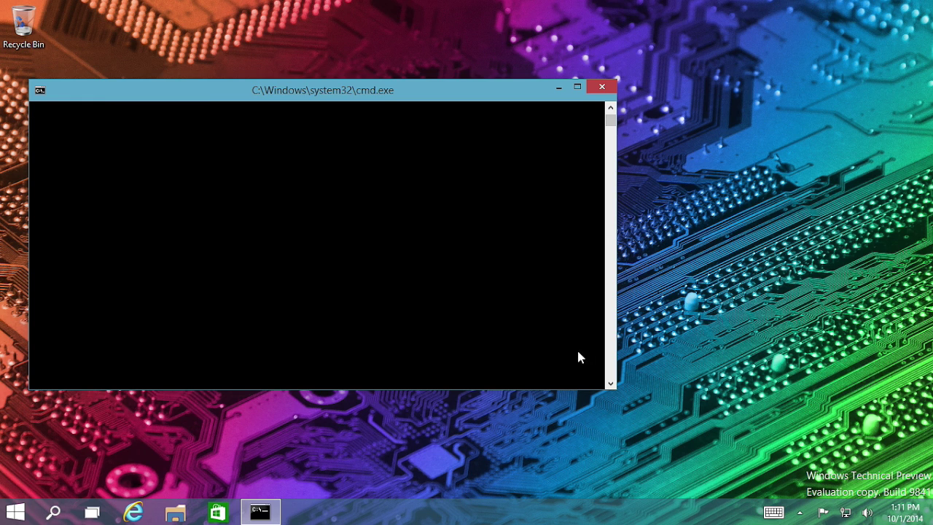
pyautogui.moveTo(618, 365); pyautogui.dragTo(665, 314)
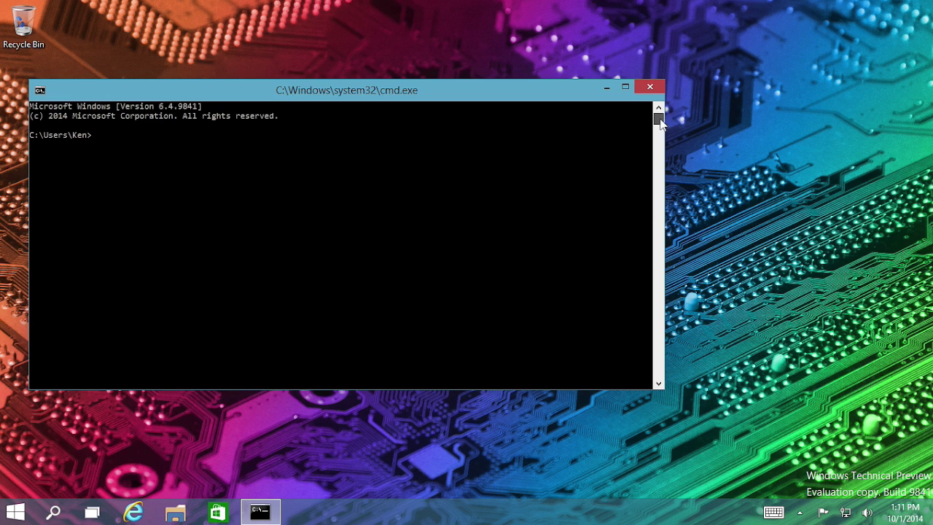
# Step: Try marking single positions in the Command Prompt's text area
pyautogui.click(219, 202)
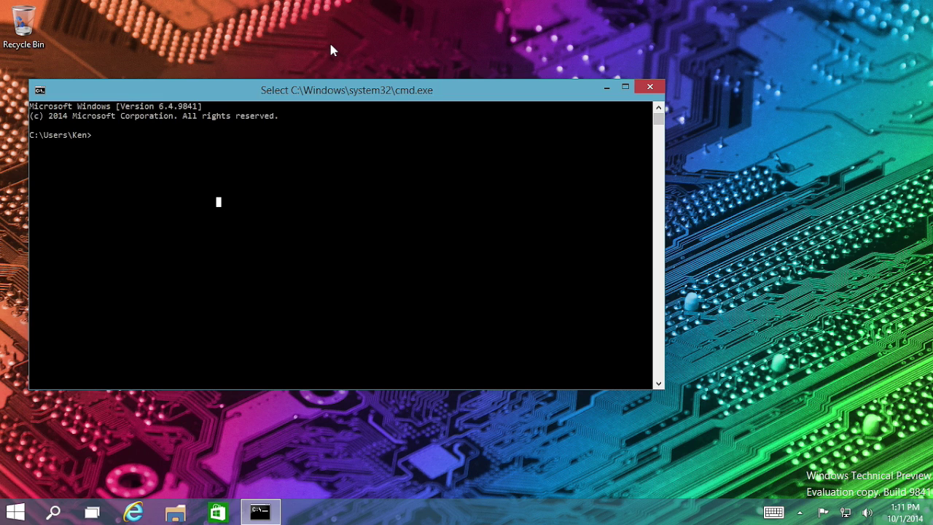
pyautogui.click(162, 128)
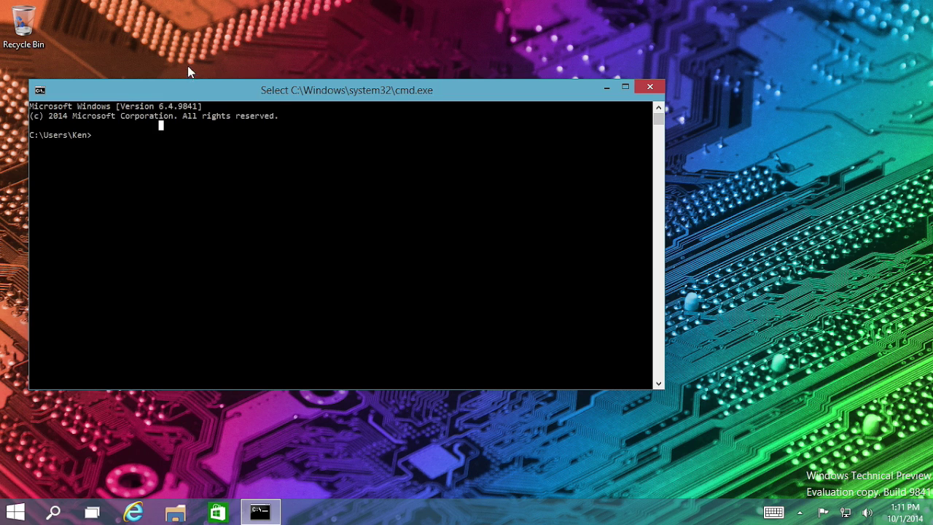
pyautogui.click(111, 134)
# Step: Run Notepad and move its window so the Command Prompt stays partly visible beside it
pyautogui.press('super+r')
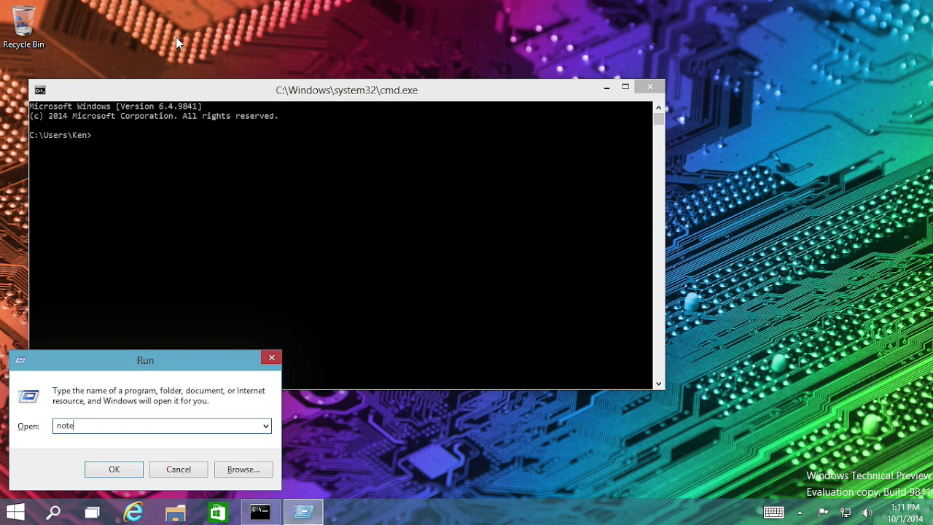
pyautogui.press('Return')
pyautogui.moveTo(233, 100); pyautogui.dragTo(370, 49)
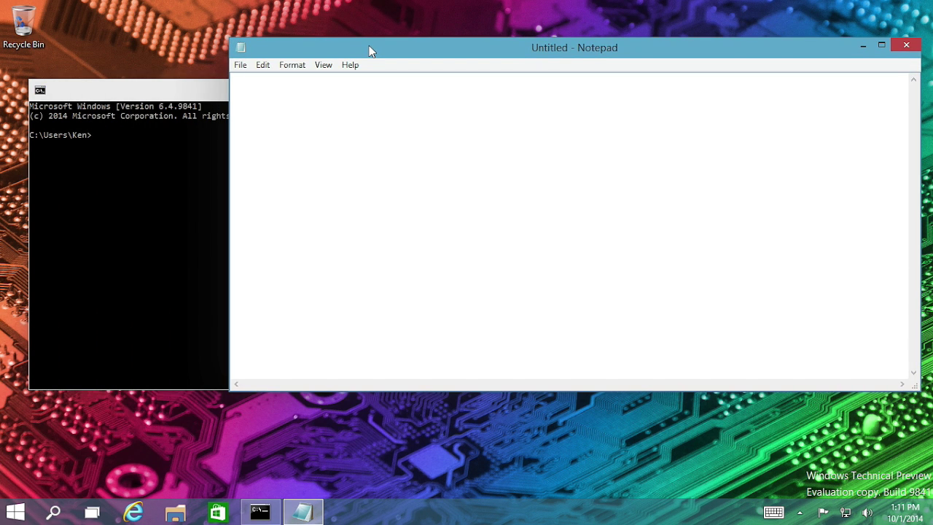
# Step: Enter the path C:\Users\ in the Notepad document and copy it
pyautogui.write('C:\\Users\\')
pyautogui.moveTo(283, 86); pyautogui.dragTo(227, 87)
pyautogui.hotkey('ctrl', 'c')
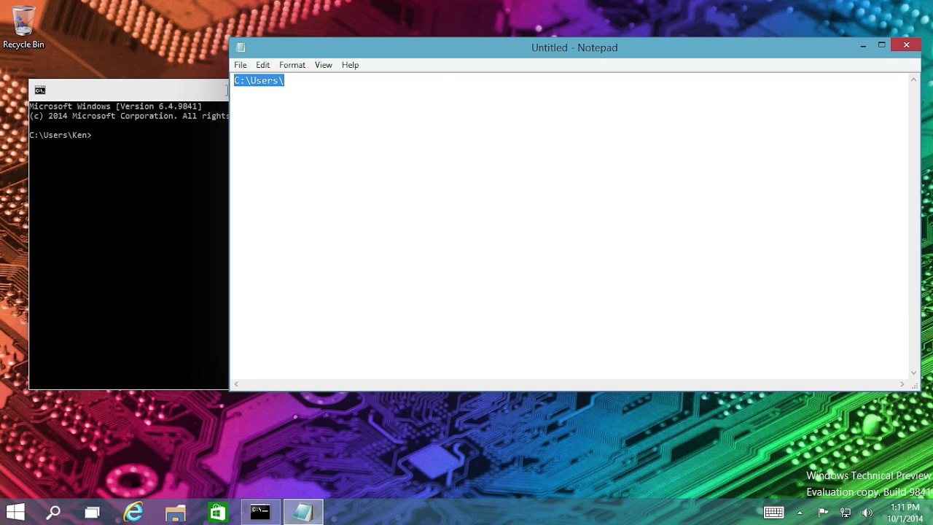
# Step: Switch to the Command Prompt and paste the copied path at the prompt
pyautogui.click(144, 94)
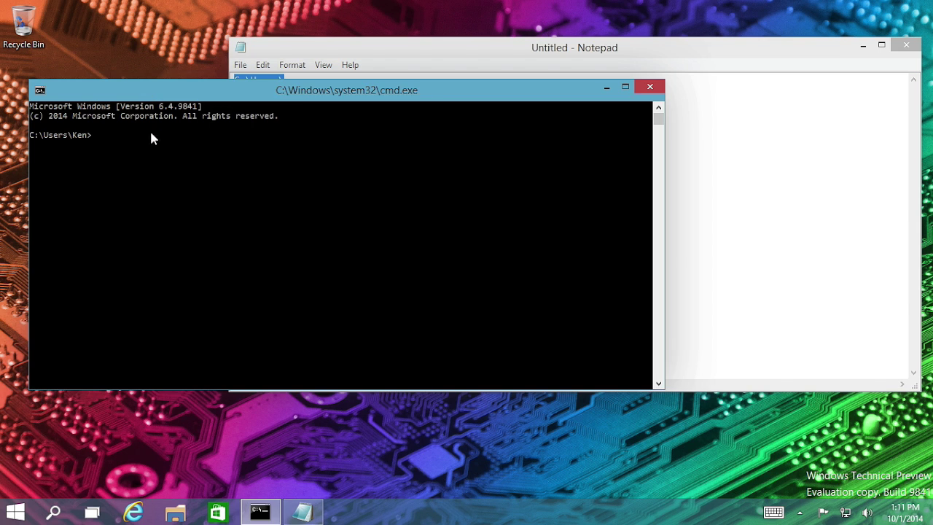
pyautogui.click(142, 154)
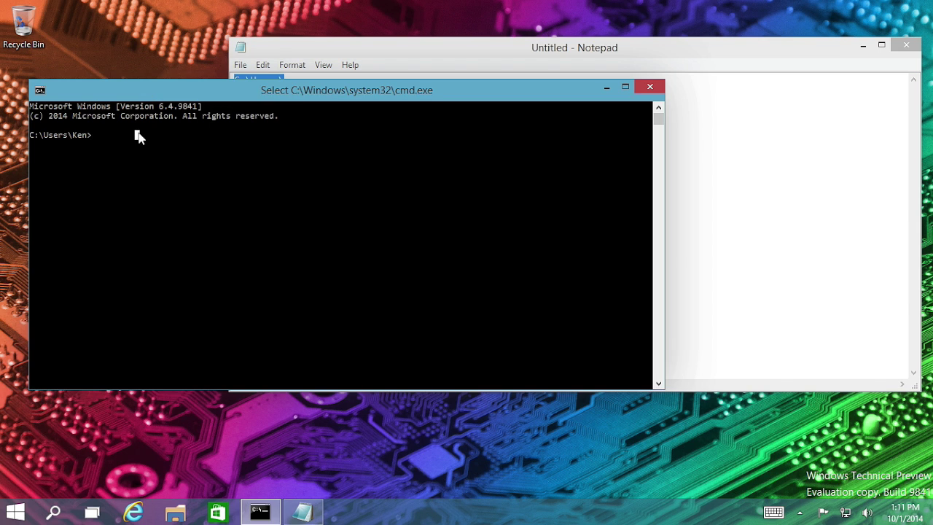
pyautogui.click(136, 135)
pyautogui.hotkey('ctrl', 'v')
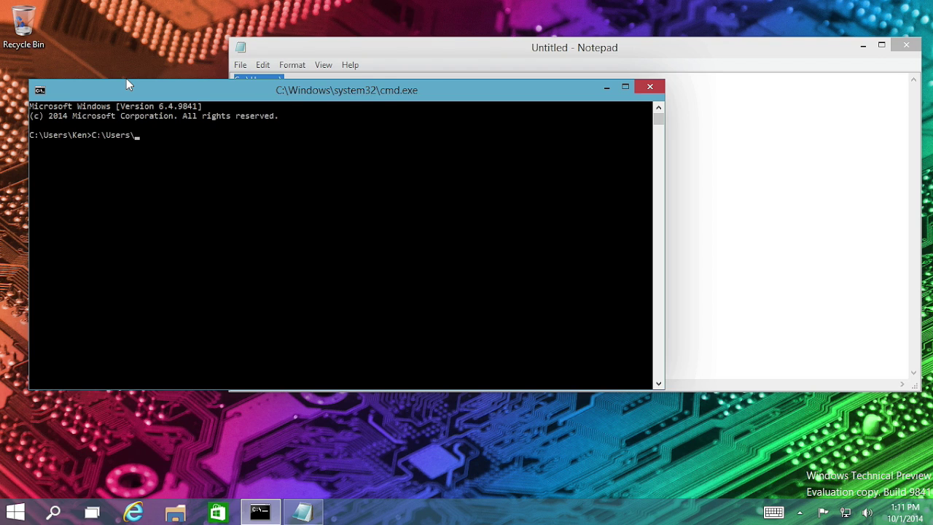
# Step: Clear the pasted path from the prompt and run "cd C:\Users\", pasting the path after cd
pyautogui.press('BackSpace')
pyautogui.press('BackSpace')
pyautogui.press('BackSpace')
pyautogui.press('BackSpace')
pyautogui.press('BackSpace')
pyautogui.press('BackSpace')
pyautogui.press('BackSpace')
pyautogui.press('BackSpace')
pyautogui.press('BackSpace')
pyautogui.write('cd')
pyautogui.hotkey('ctrl', 'v')
pyautogui.press('Return')
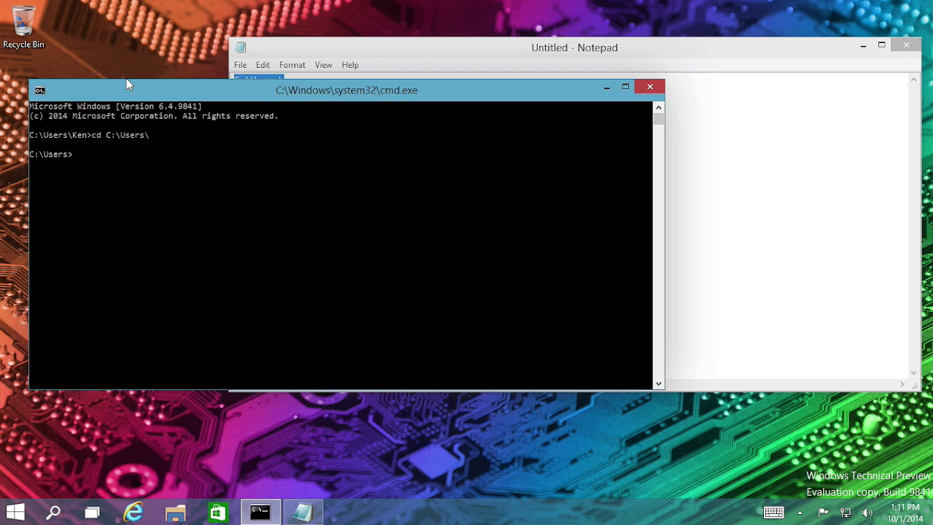
# Step: List the contents of C:\Users with dir and recall the dir command at the new prompt
pyautogui.write('dir')
pyautogui.press('Return')
pyautogui.press('Up')
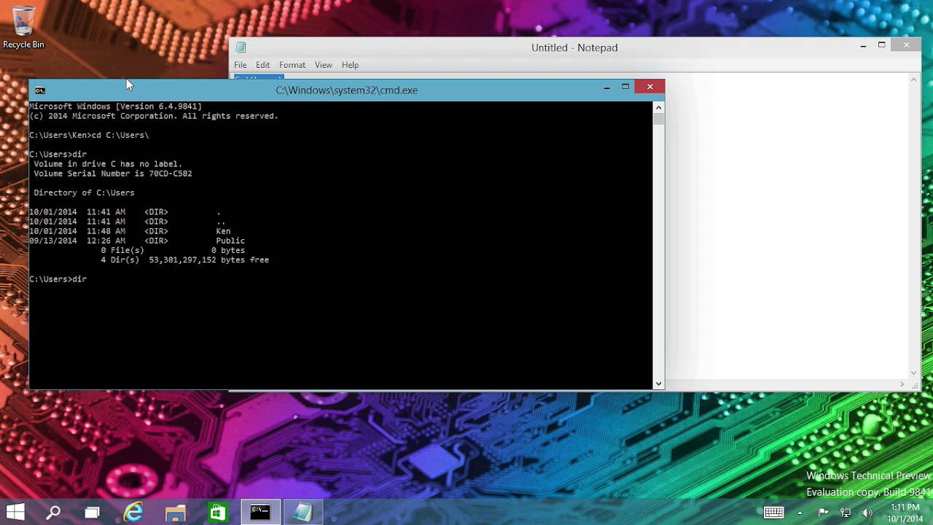
# Step: Select the console text from the "Directory of C:\Users" line through the recalled dir command and copy it
pyautogui.hotkey('shift', 'Up')
pyautogui.hotkey('shift', 'Up')
pyautogui.hotkey('shift', 'Up')
pyautogui.hotkey('shift', 'Up')
pyautogui.hotkey('shift', 'Up')
pyautogui.hotkey('shift', 'Up')
pyautogui.hotkey('shift', 'Up')
pyautogui.hotkey('shift', 'Up')
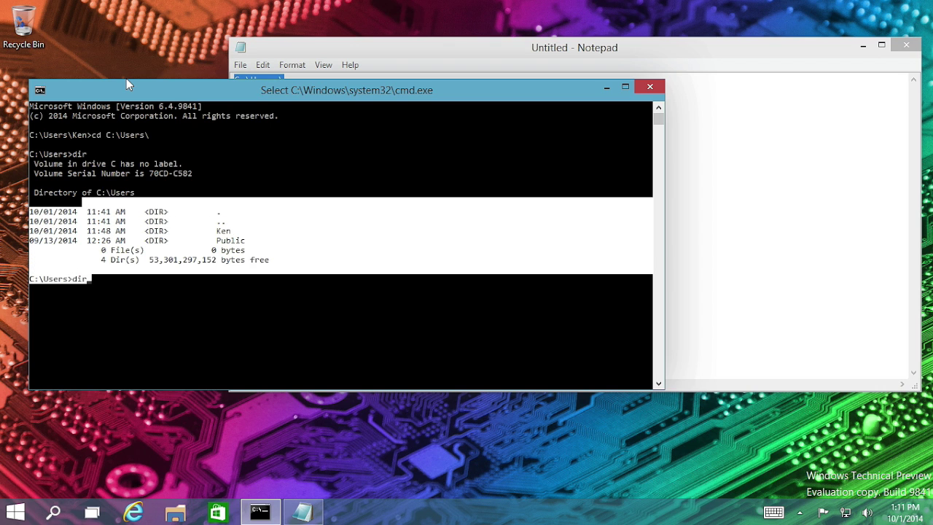
pyautogui.hotkey('shift', 'Left')
pyautogui.hotkey('shift', 'Left')
pyautogui.hotkey('shift', 'Left')
pyautogui.hotkey('shift', 'Left')
pyautogui.hotkey('shift', 'Left')
pyautogui.hotkey('shift', 'Left')
pyautogui.hotkey('shift', 'Left')
pyautogui.hotkey('shift', 'Left')
pyautogui.hotkey('shift', 'Left')
pyautogui.press('Return')
# Step: Replace all the text in the Notepad document with the copied directory listing
pyautogui.click(796, 220)
pyautogui.hotkey('ctrl', 'a')
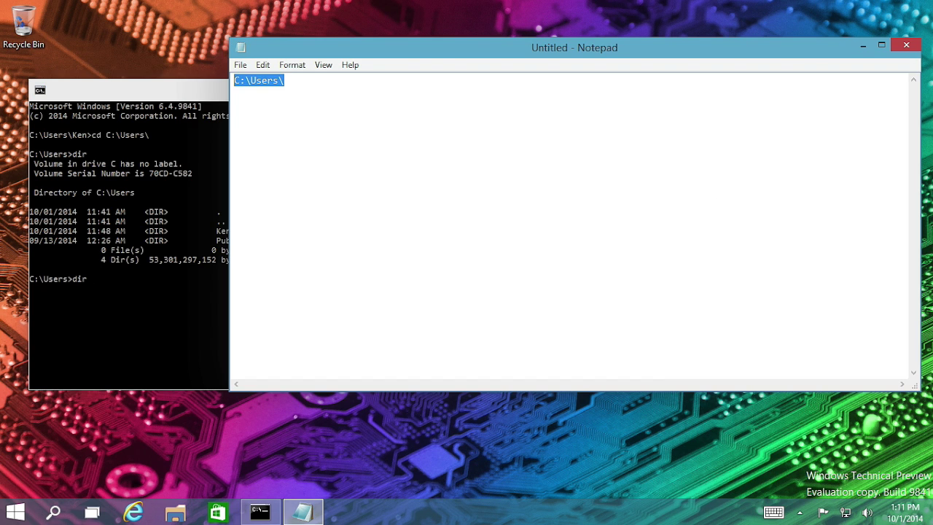
pyautogui.hotkey('ctrl', 'v')
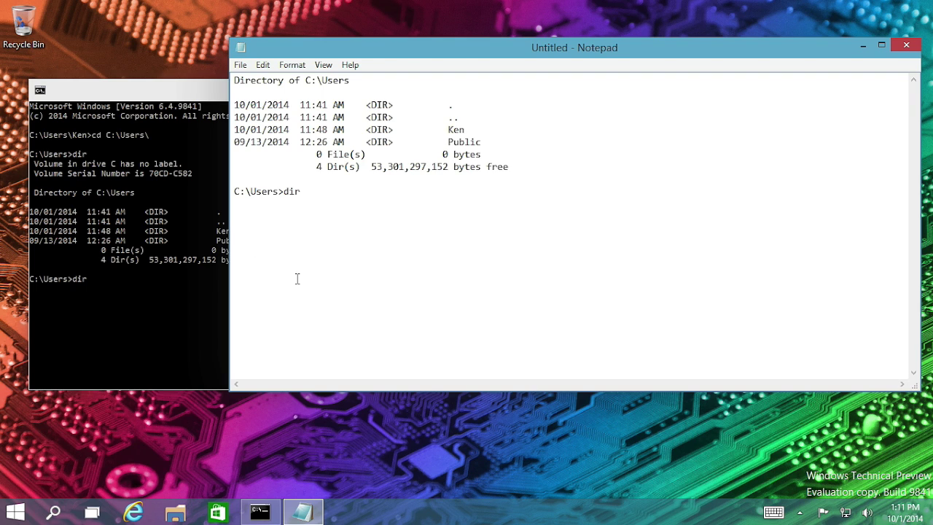